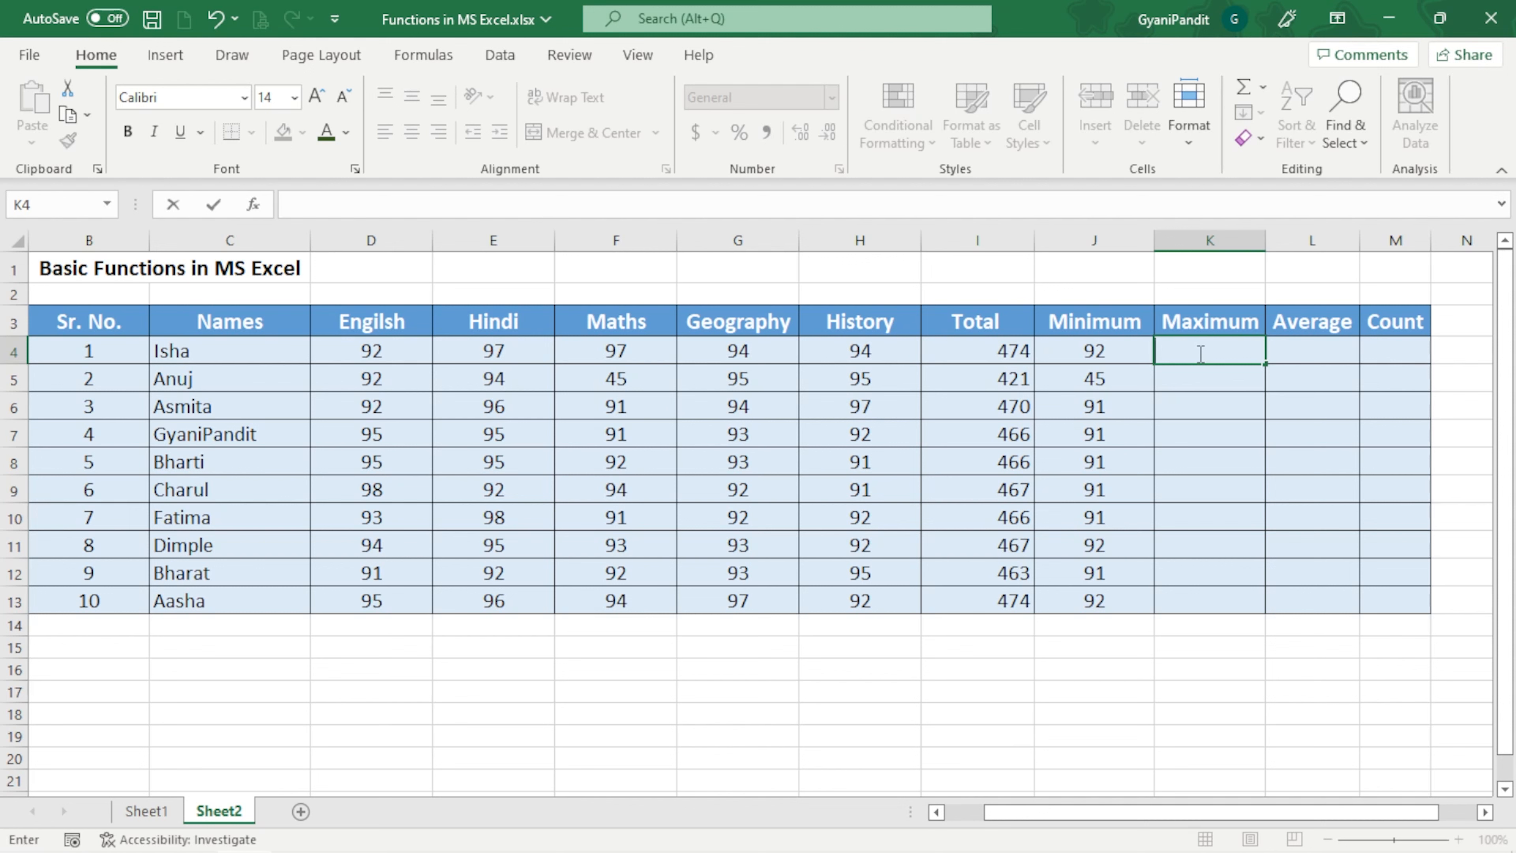
Enter the formula =MAX(D4:H4) in cell K4 to get the highest mark of the first student
text(=)
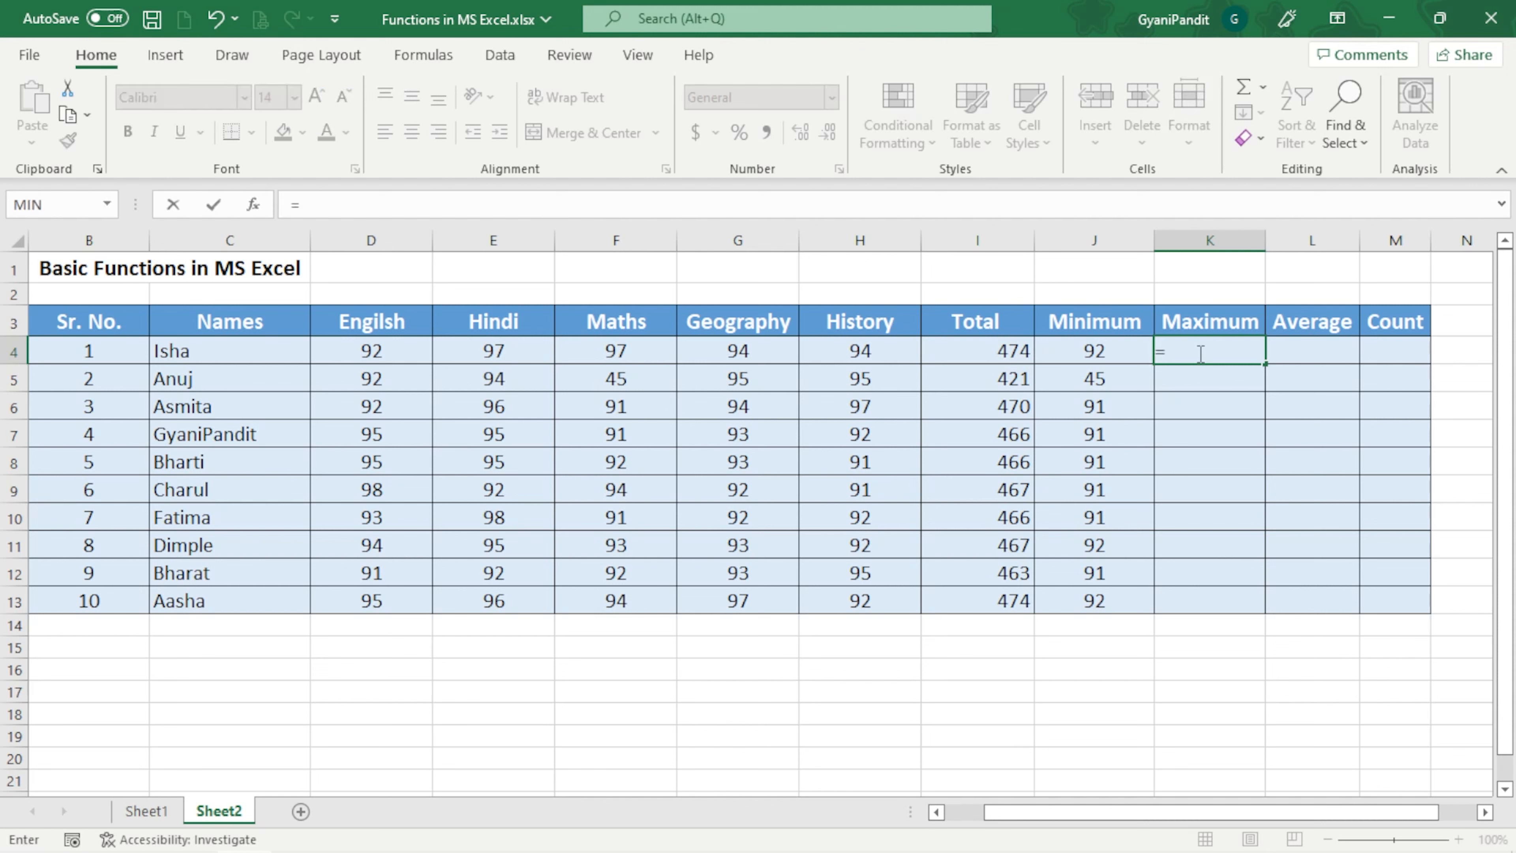
text(MAX)
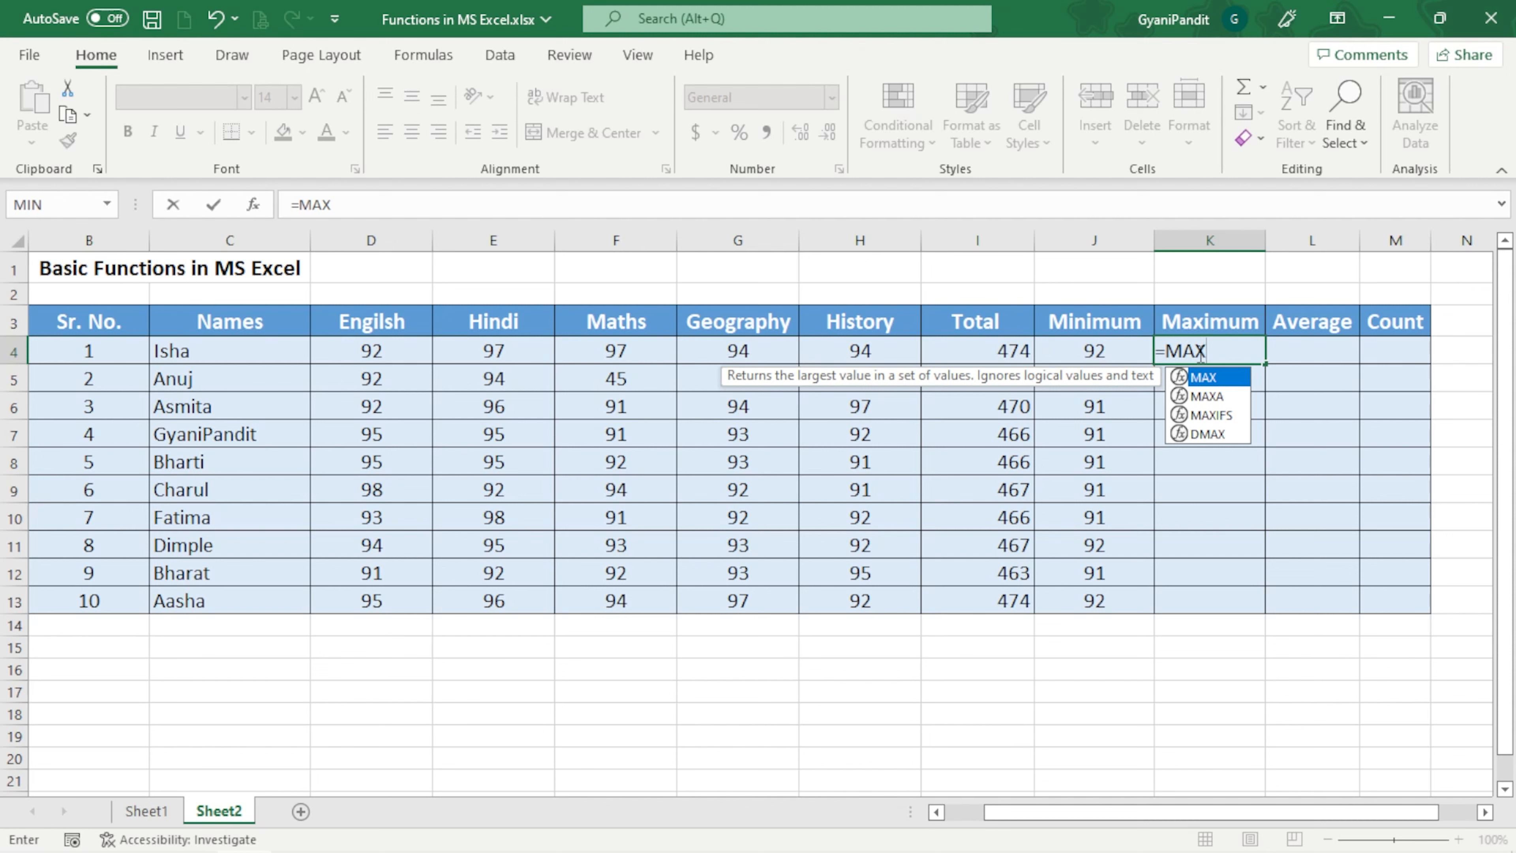
text(()
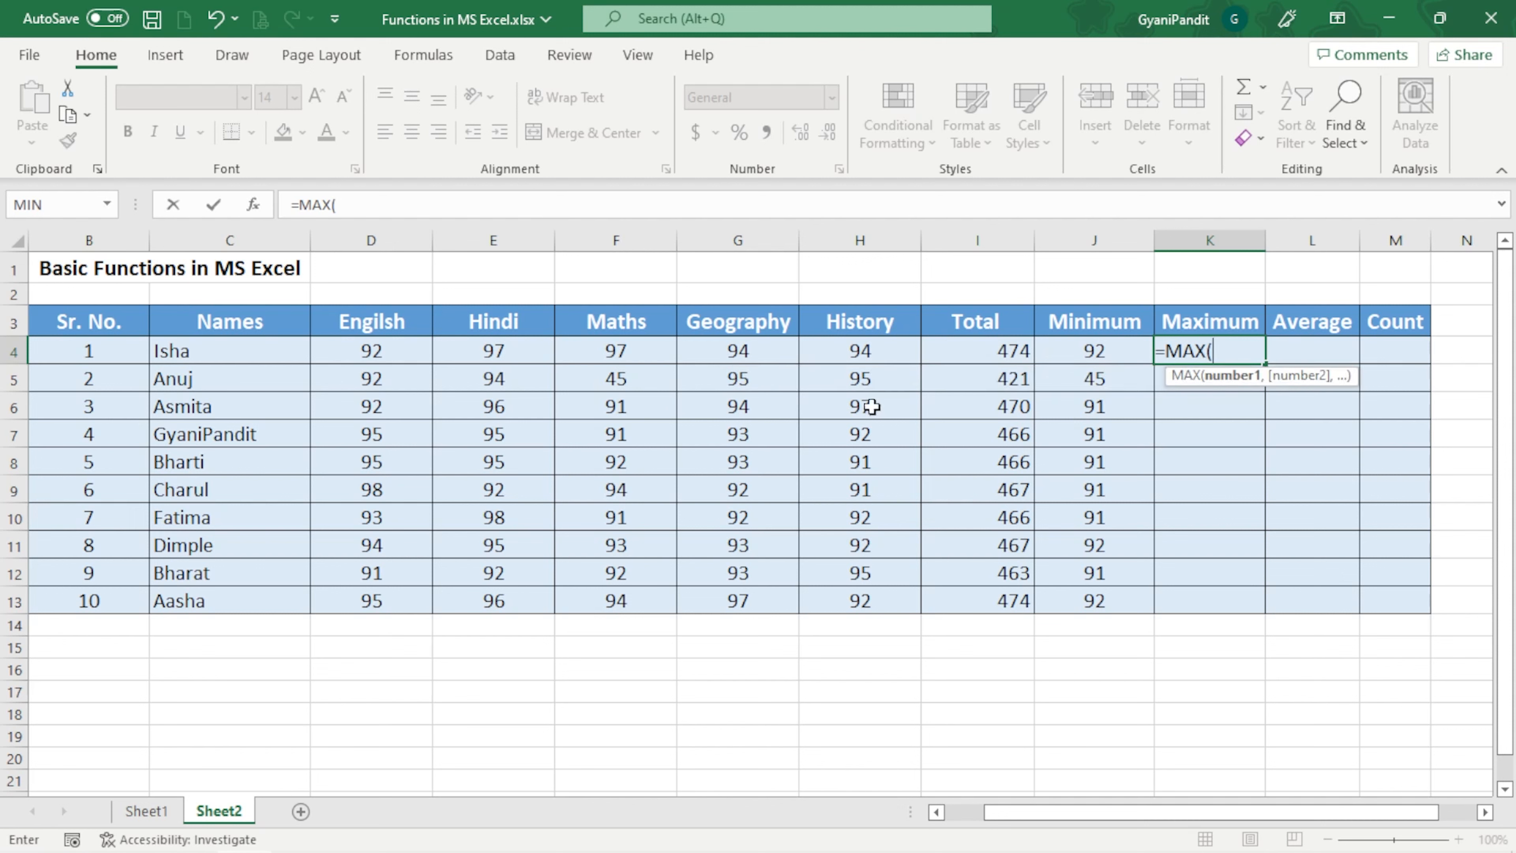
drag(349, 352, 871, 346)
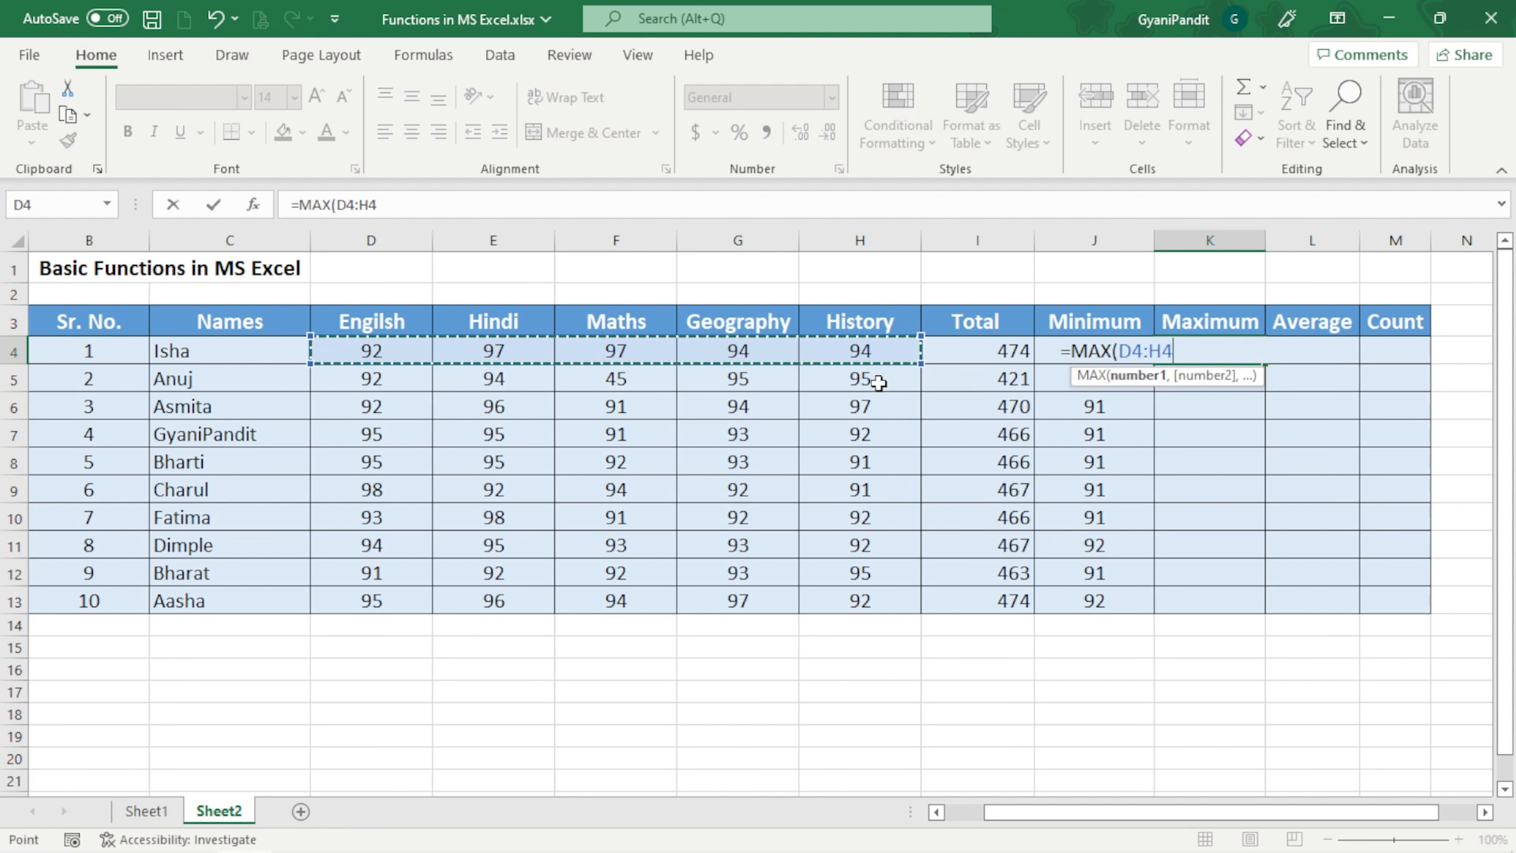
key(Return)
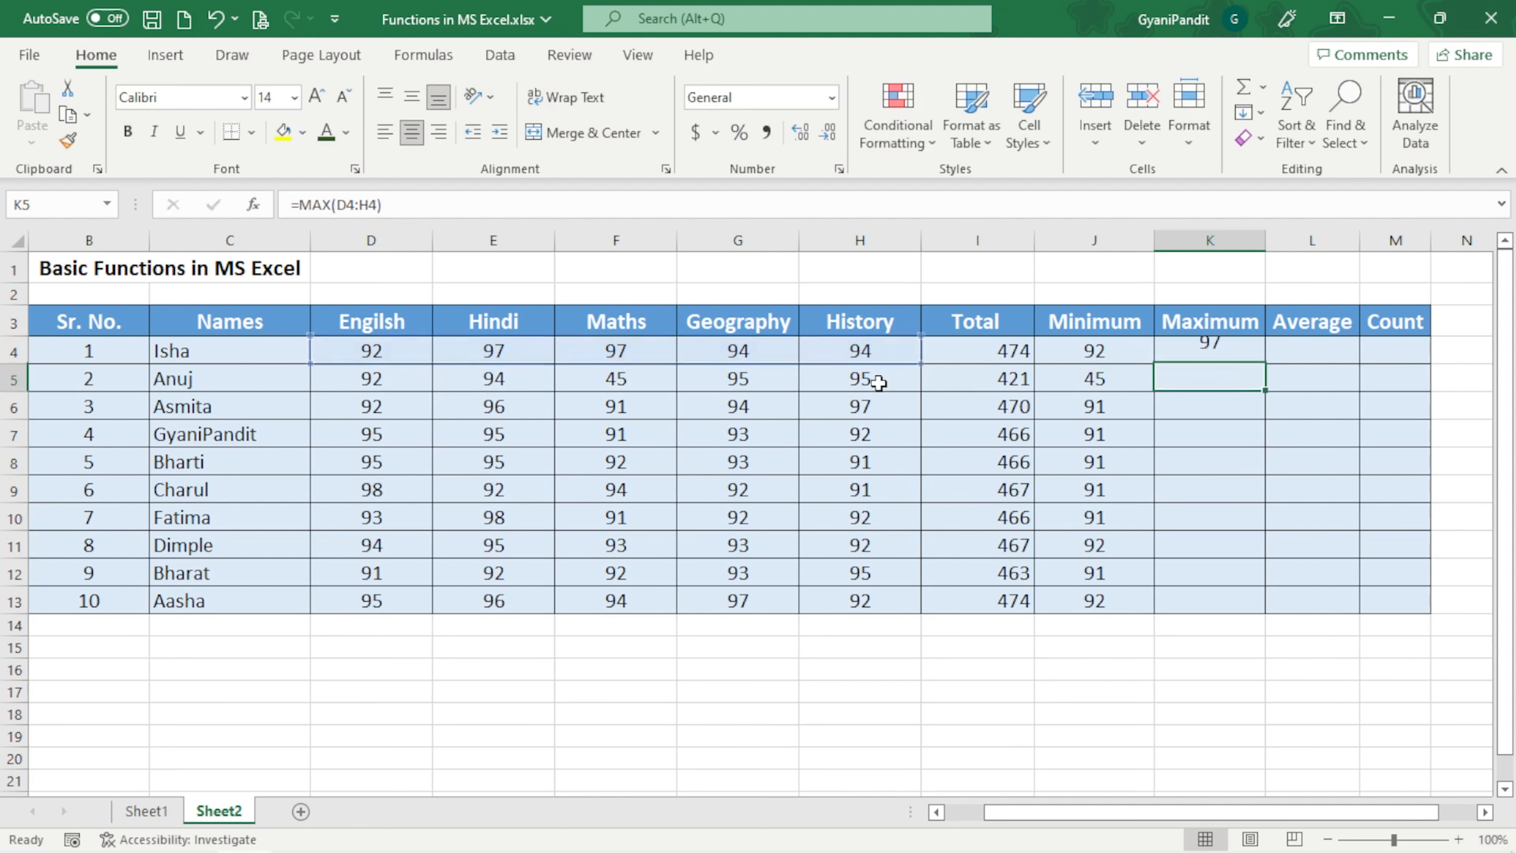
Check the marks in D4:H4 against the maximum in K4 and examine the cell's formula
drag(386, 351, 848, 344)
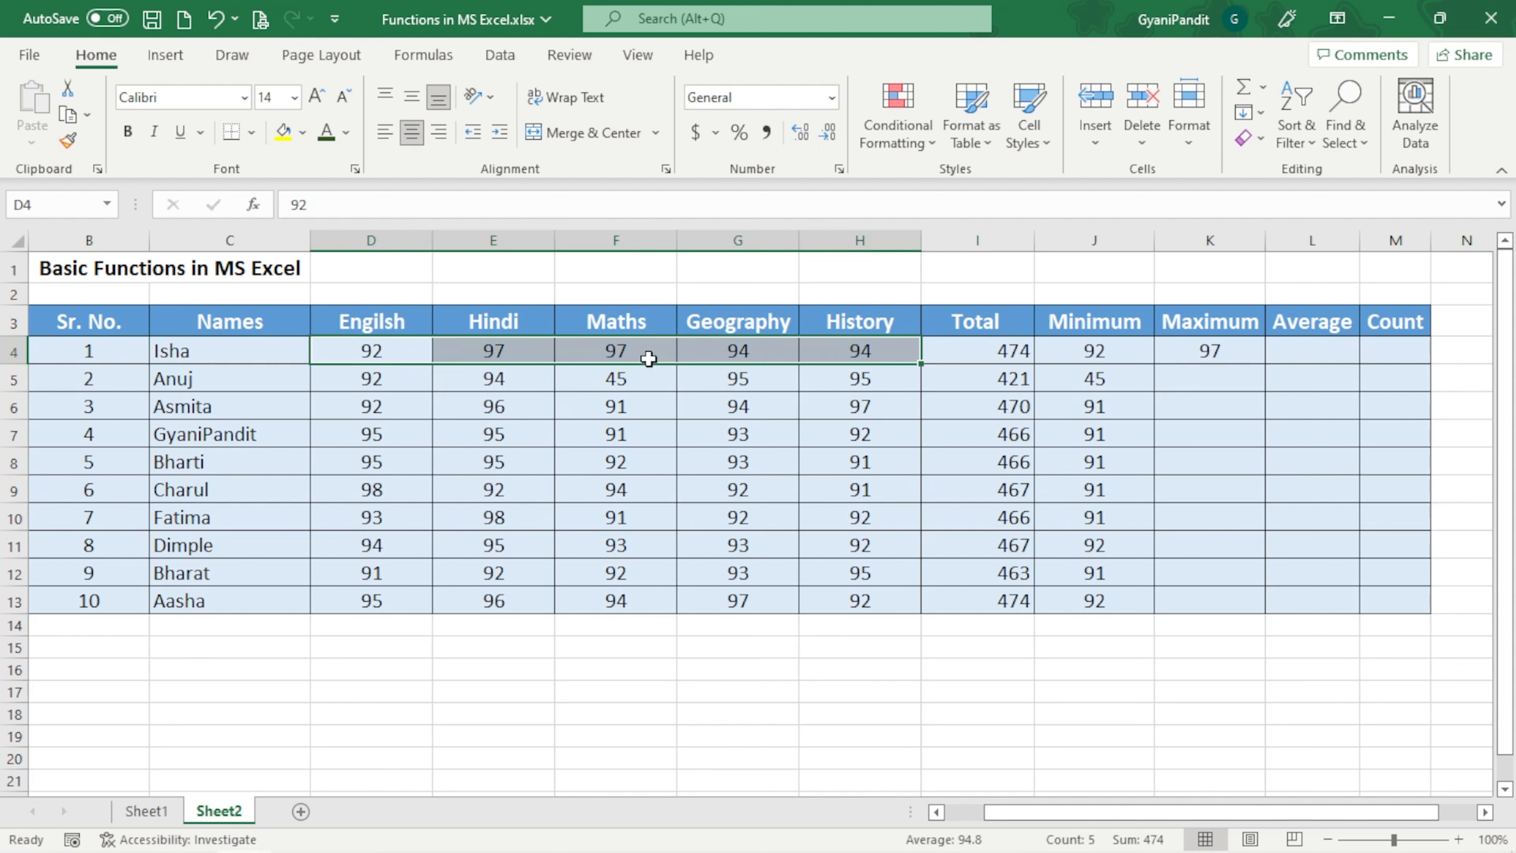
click(1186, 358)
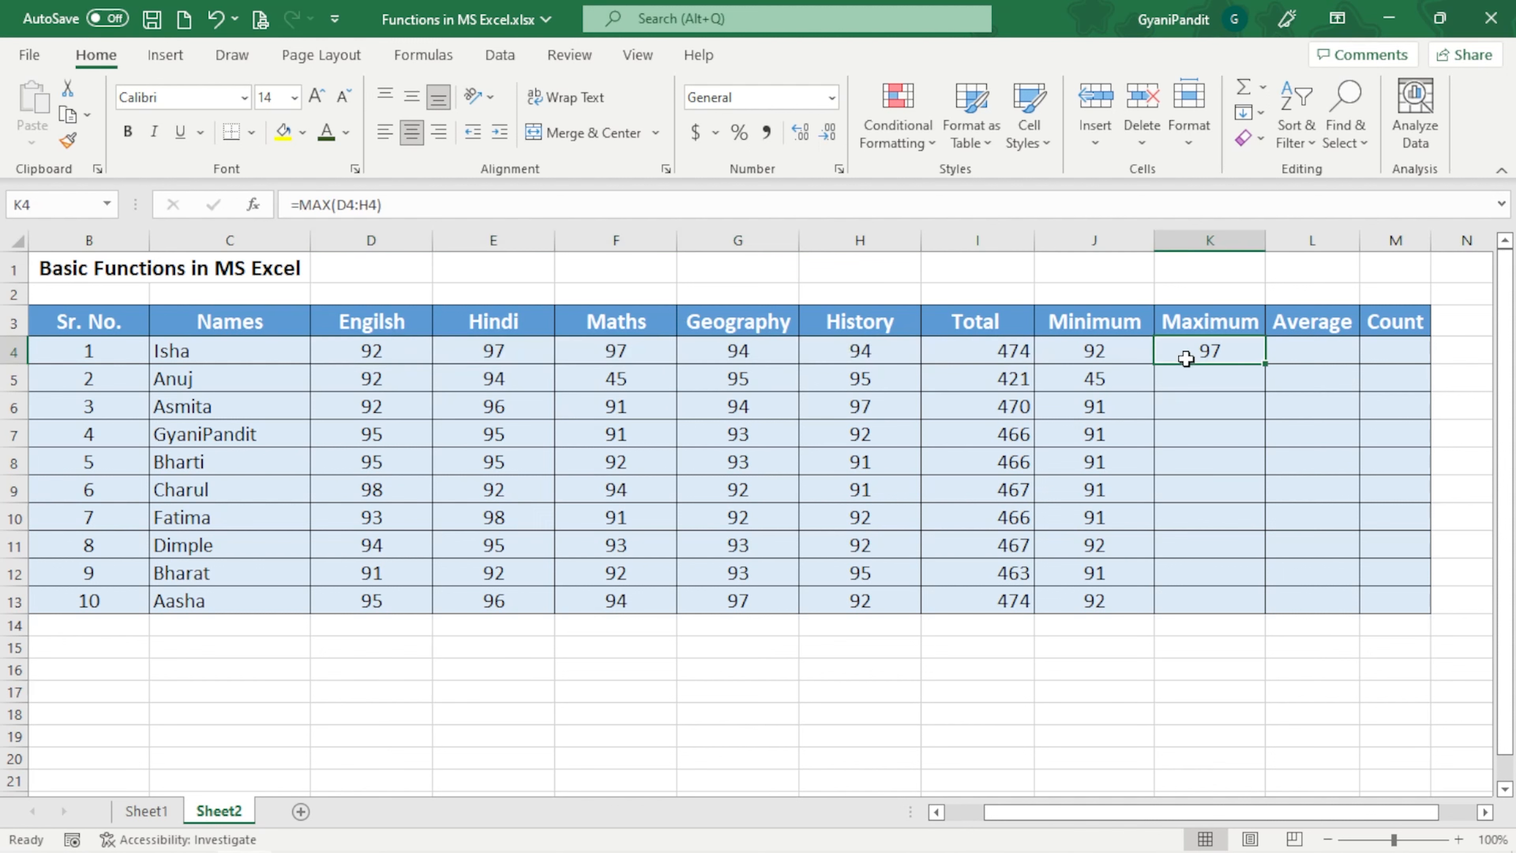
drag(401, 204, 267, 204)
click(415, 202)
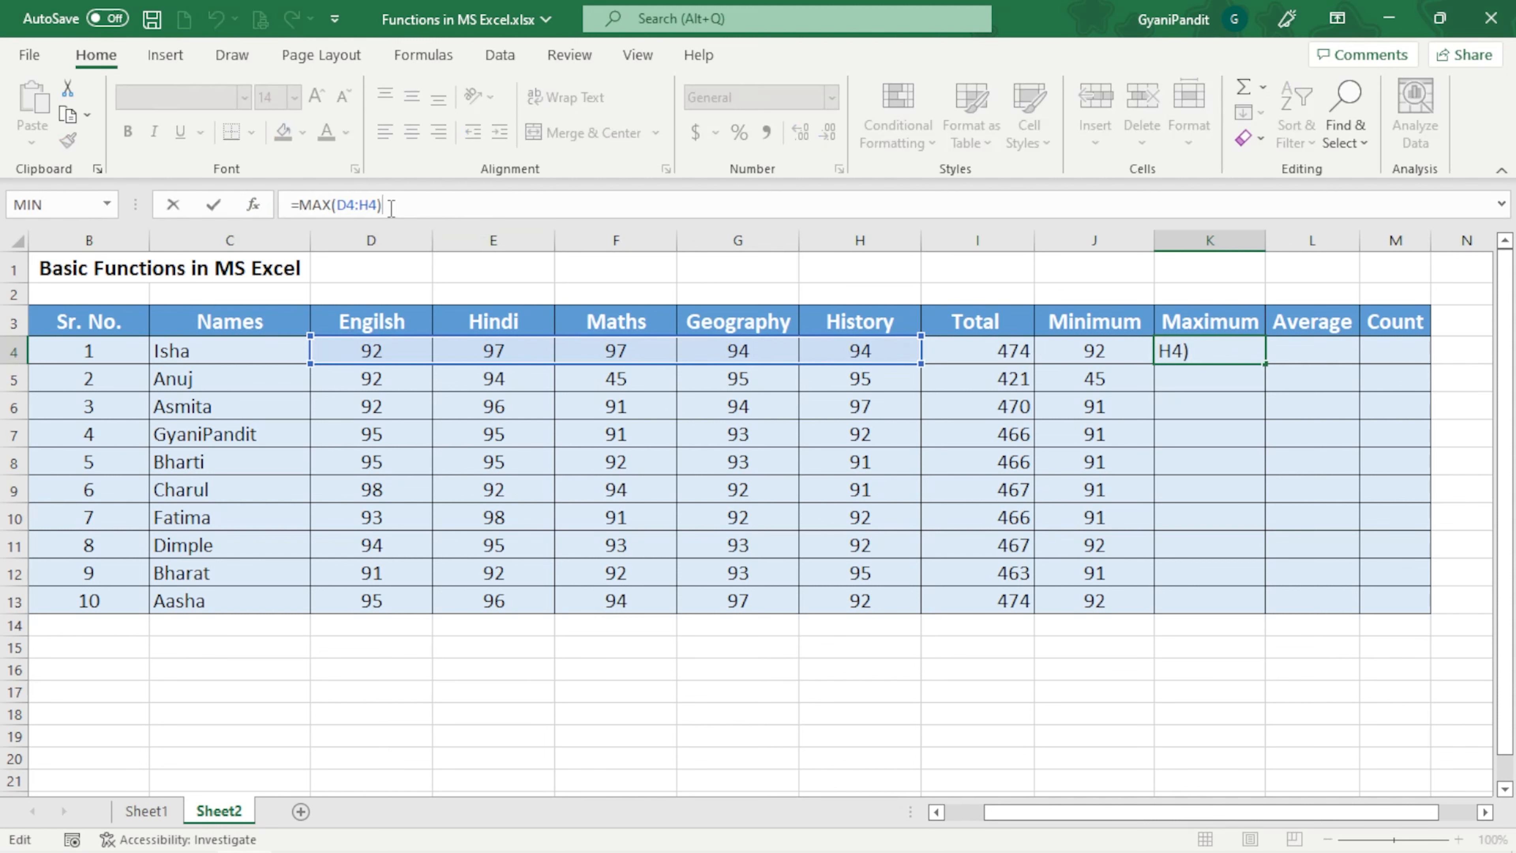
Insert the statistical MAX function in cell K5 with D5:H5 as its Number1 argument, and compare the result with that row's marks
click(1254, 382)
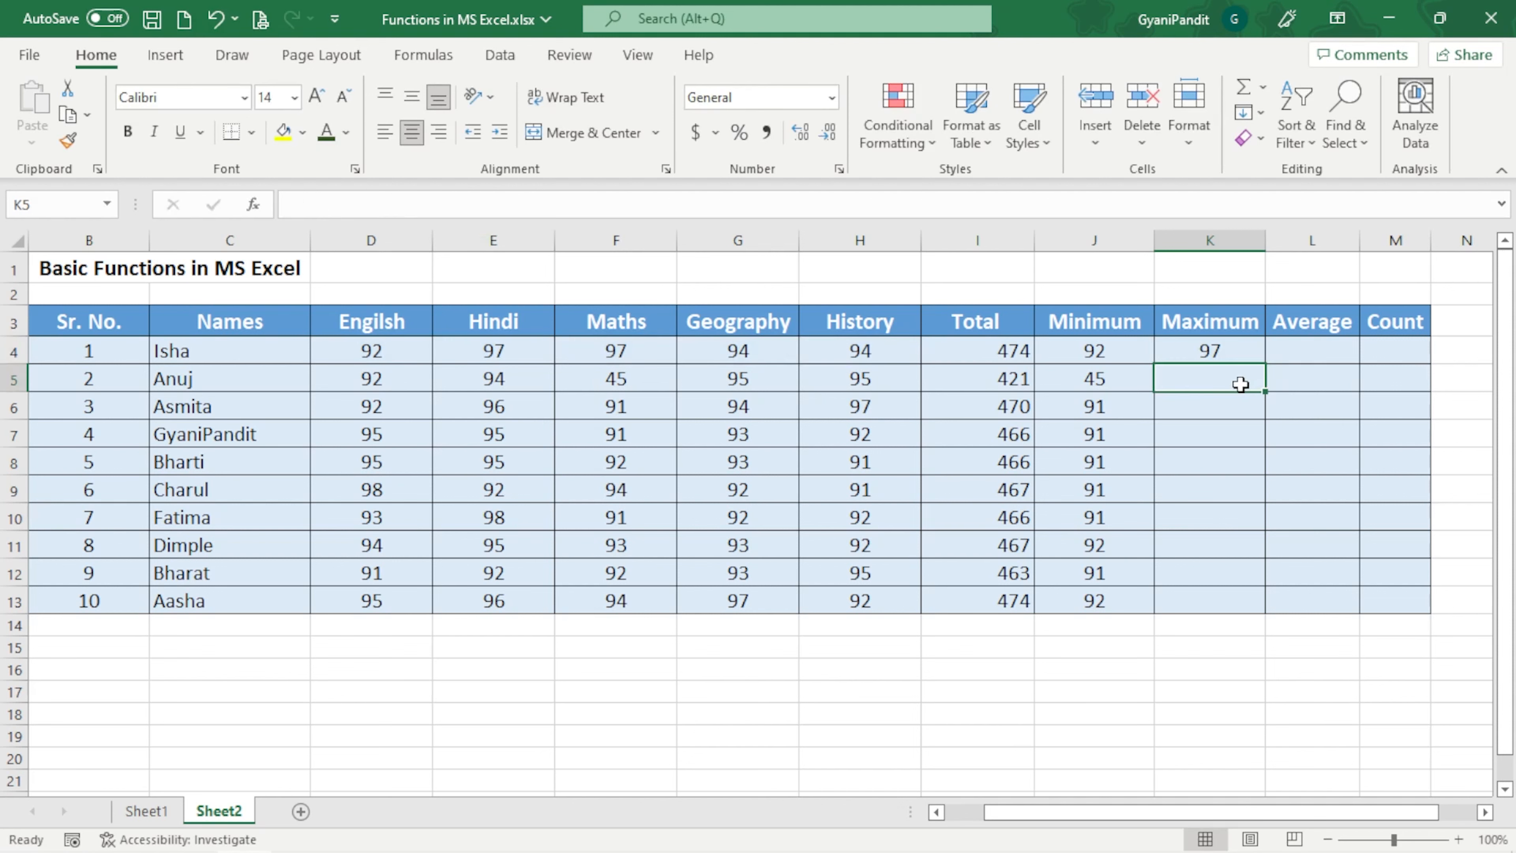
click(424, 55)
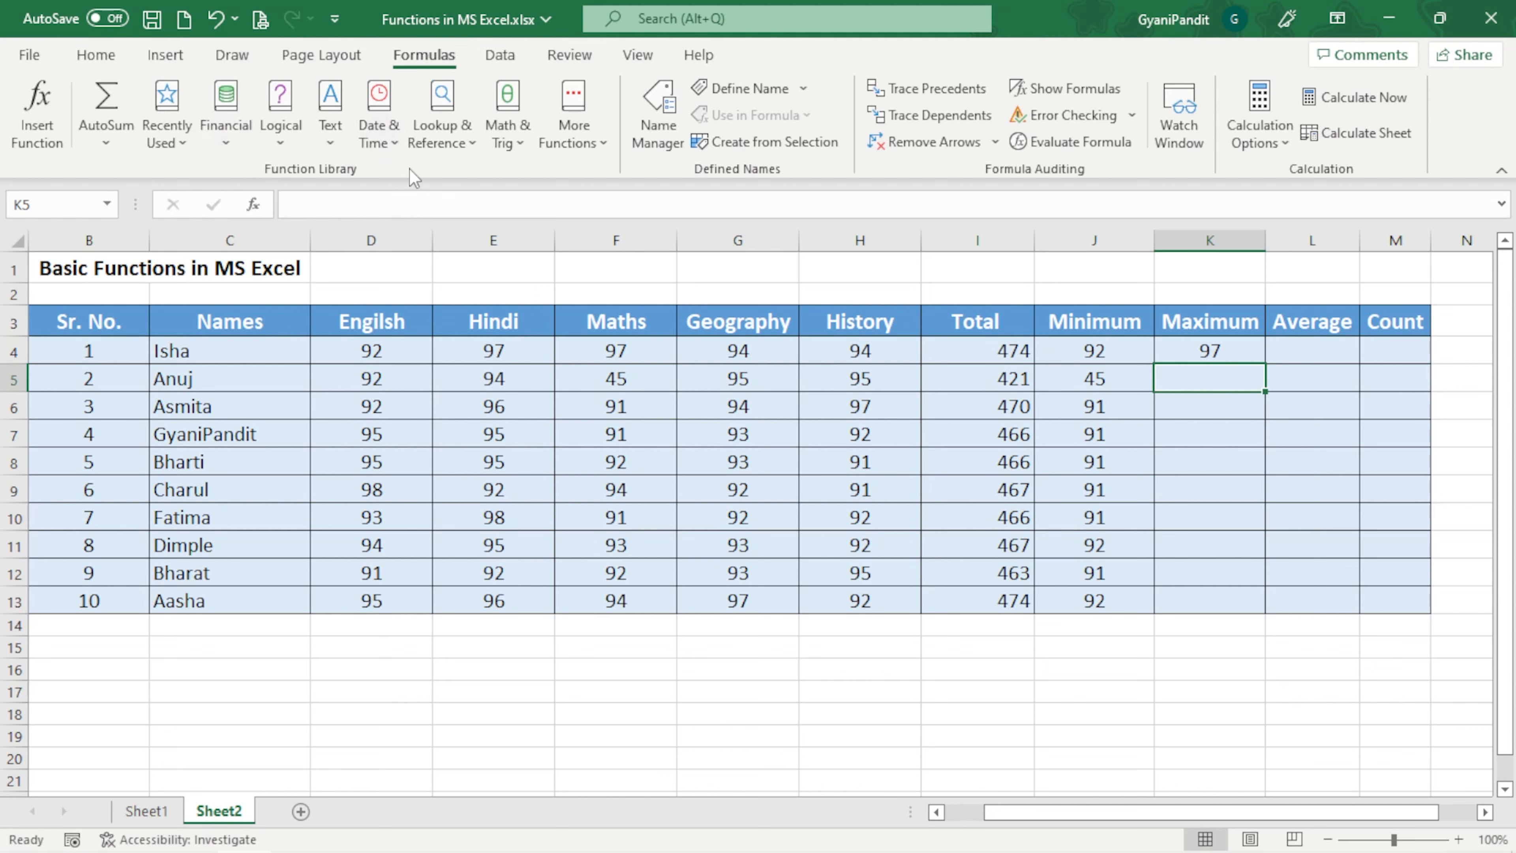
click(585, 141)
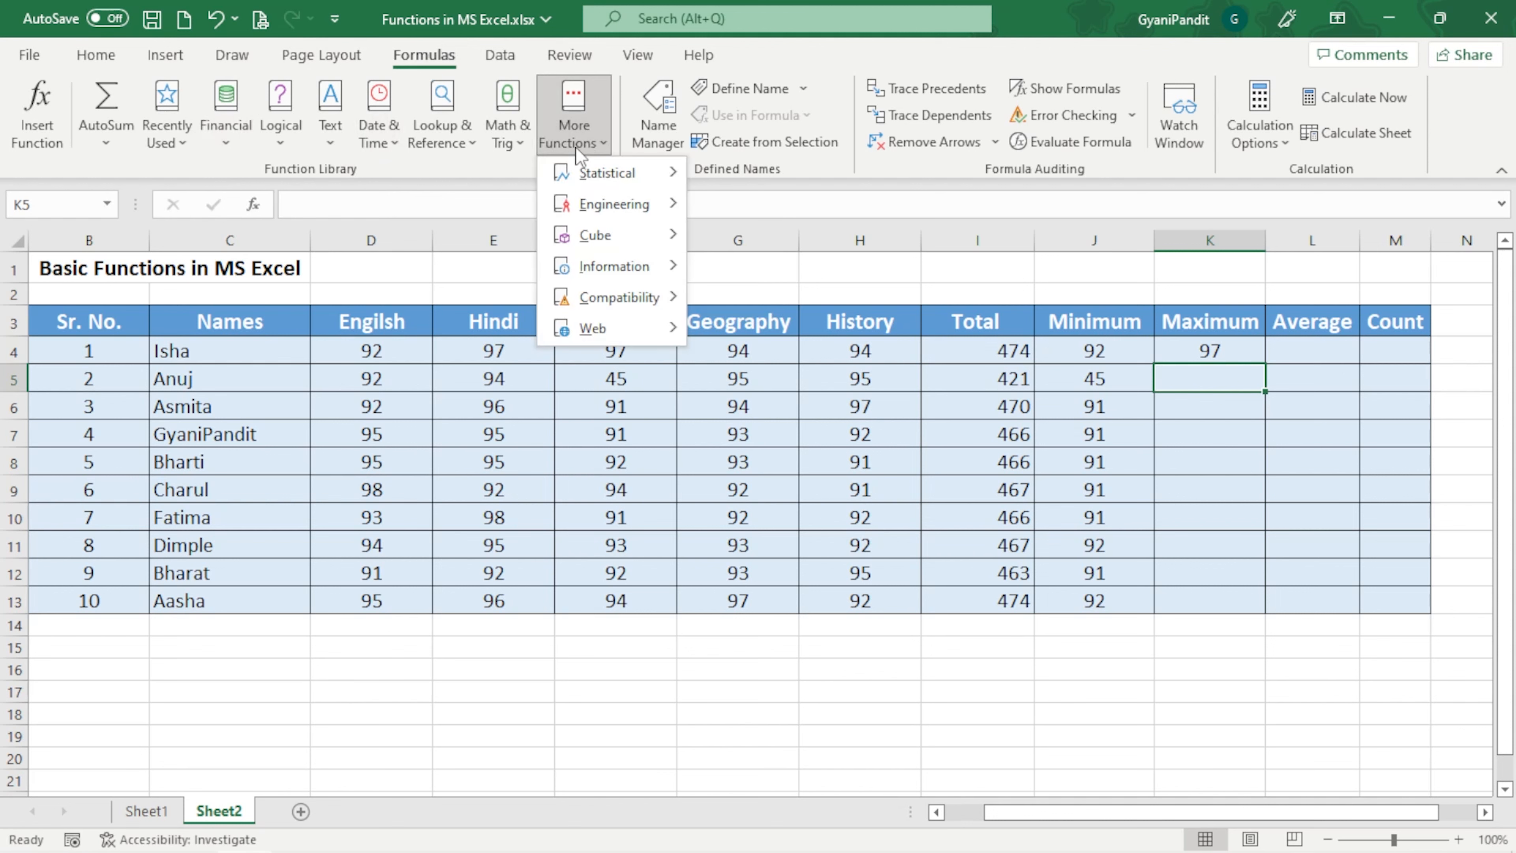
mouse_move(622, 171)
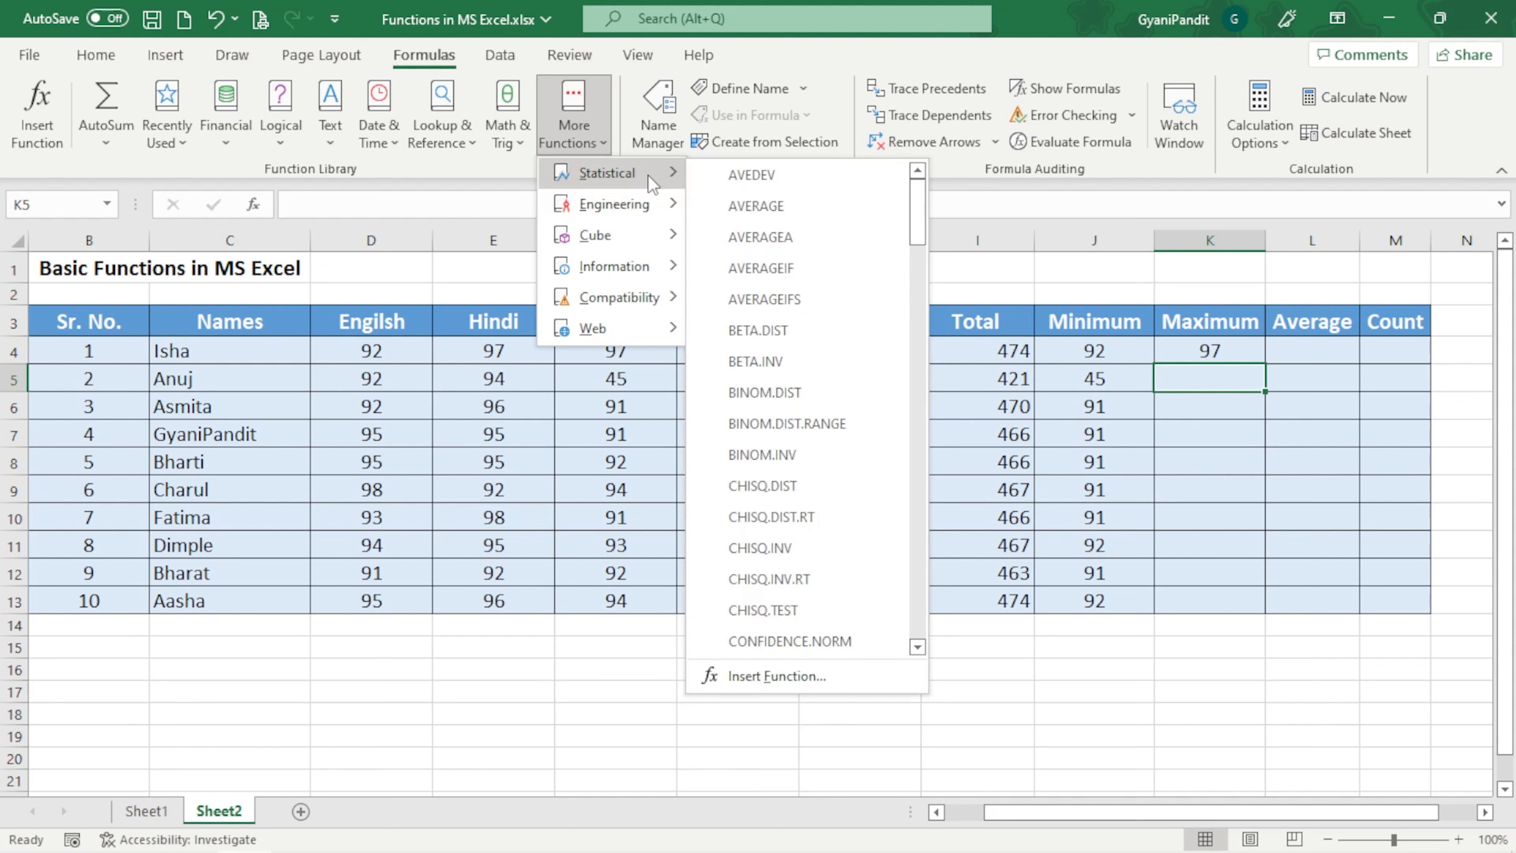
drag(919, 209, 917, 433)
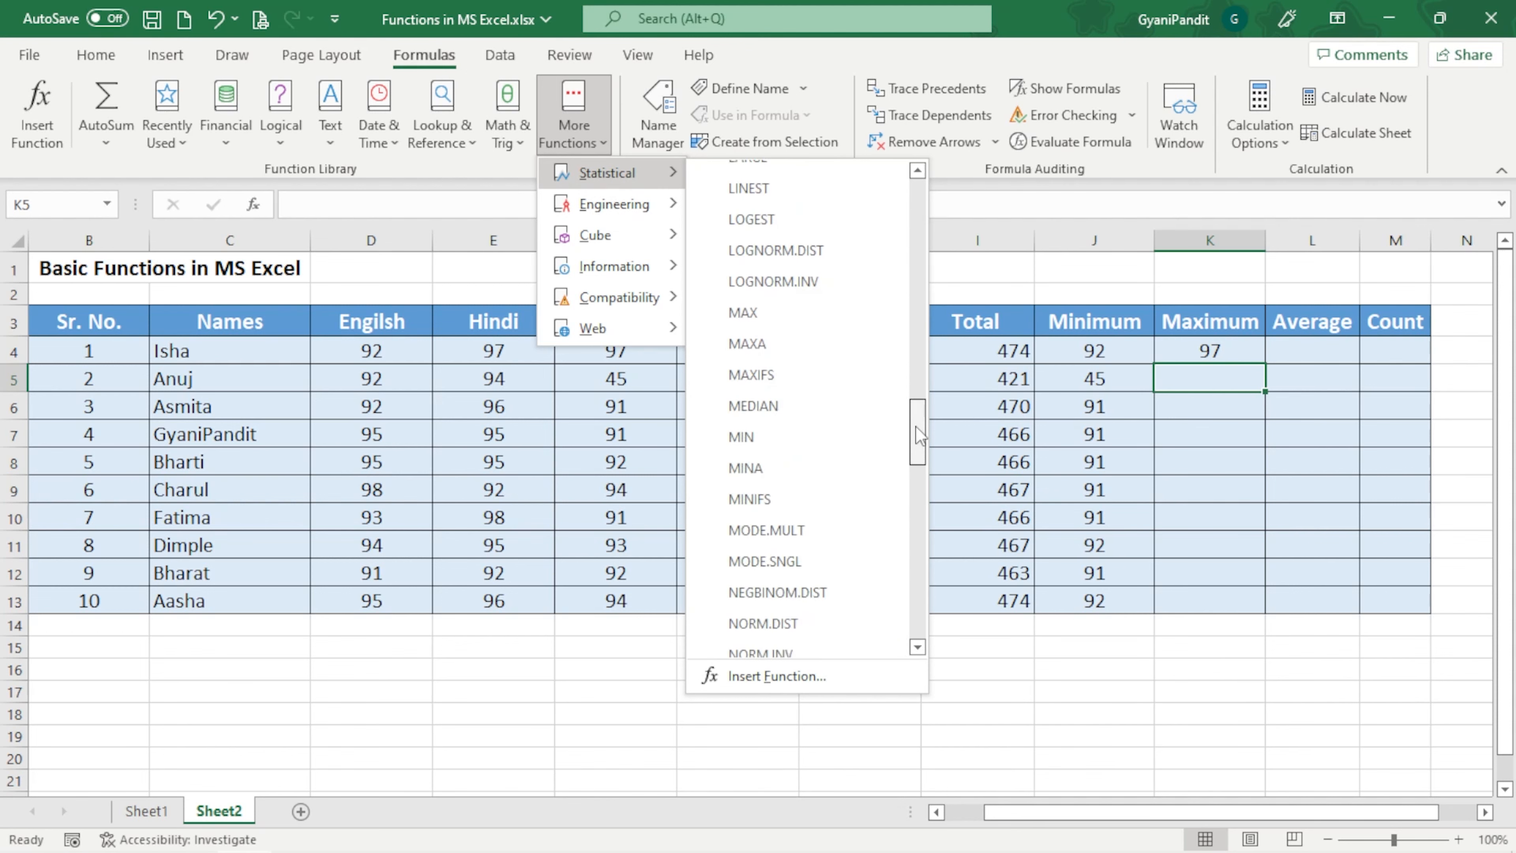
click(776, 321)
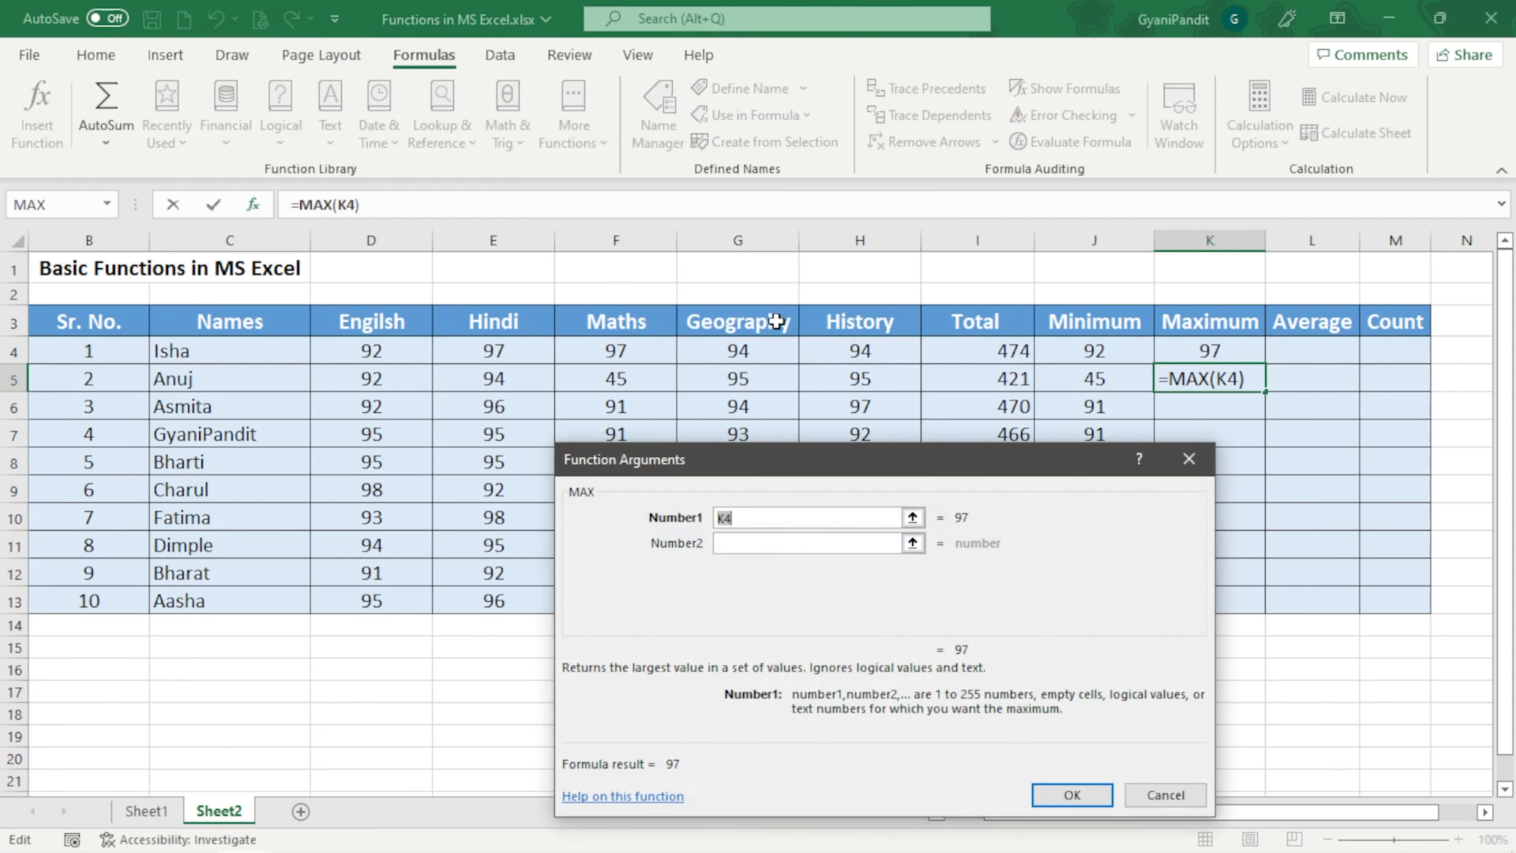
drag(827, 465, 680, 190)
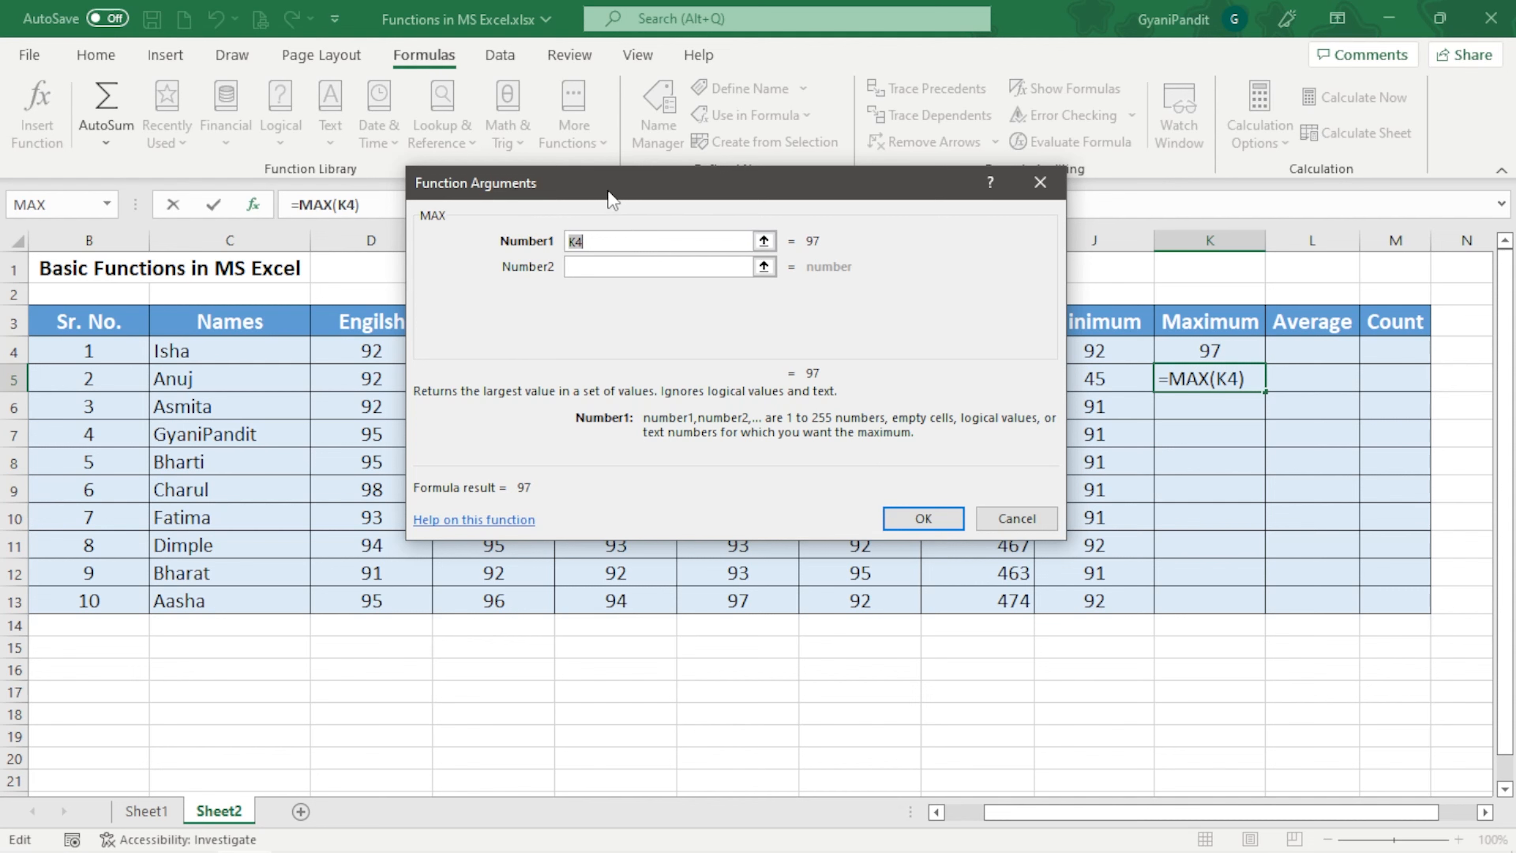
drag(613, 191, 609, 540)
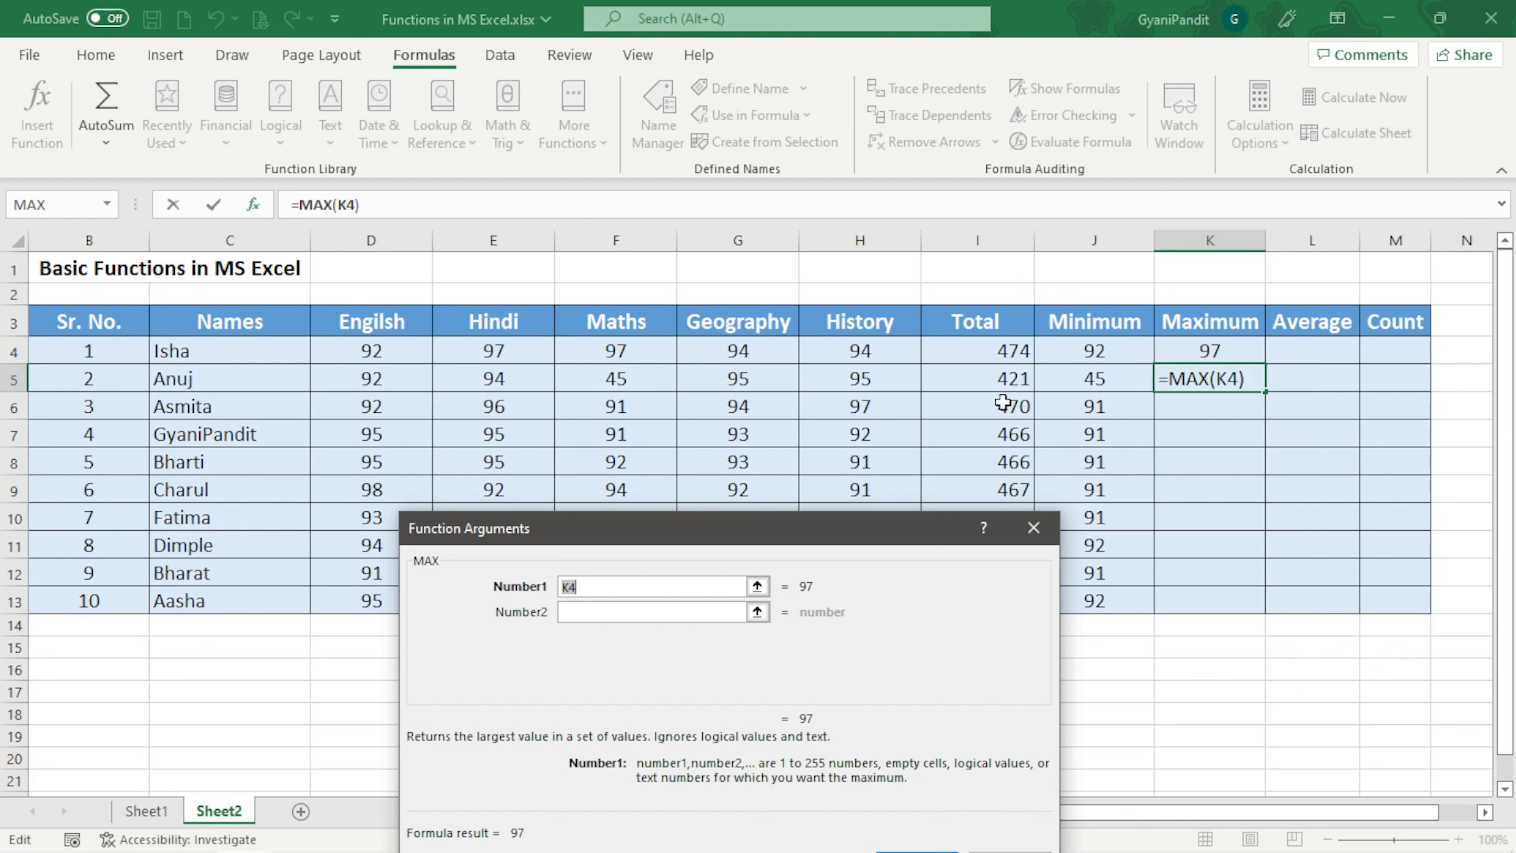
drag(423, 387, 825, 382)
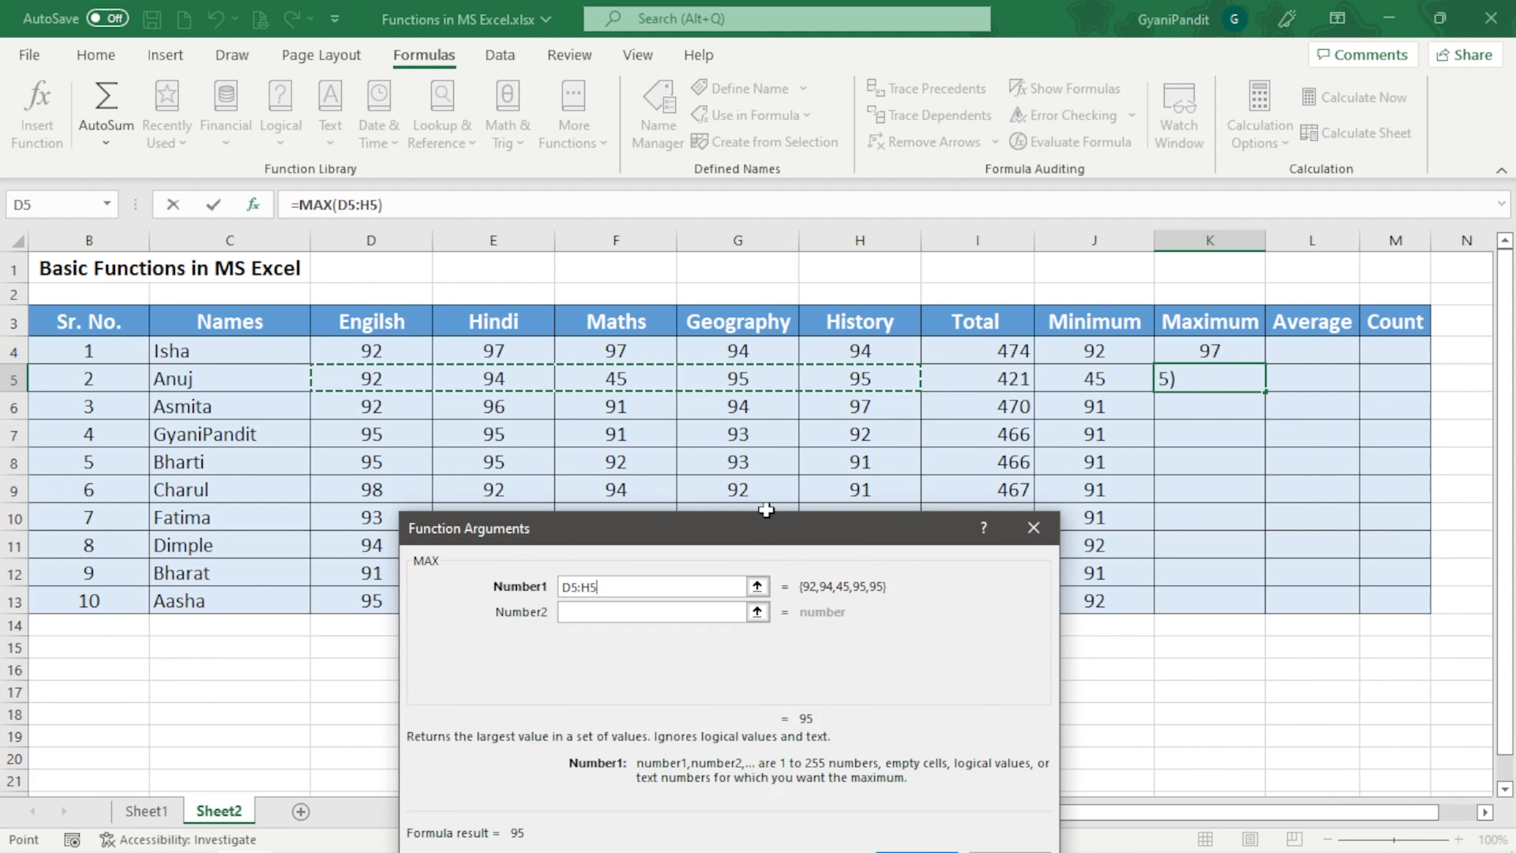
drag(692, 525, 707, 223)
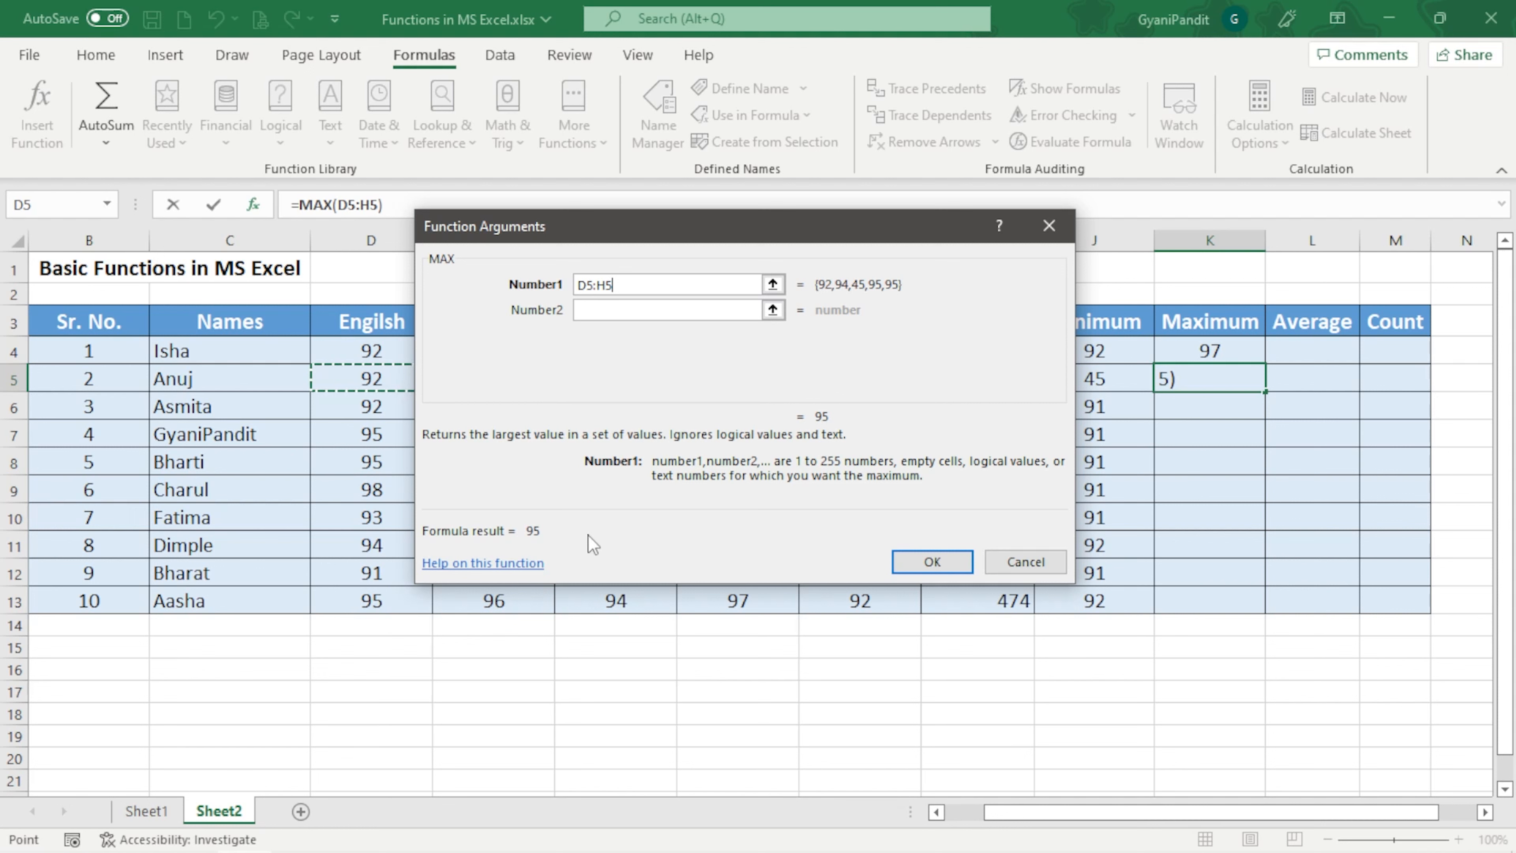
click(918, 558)
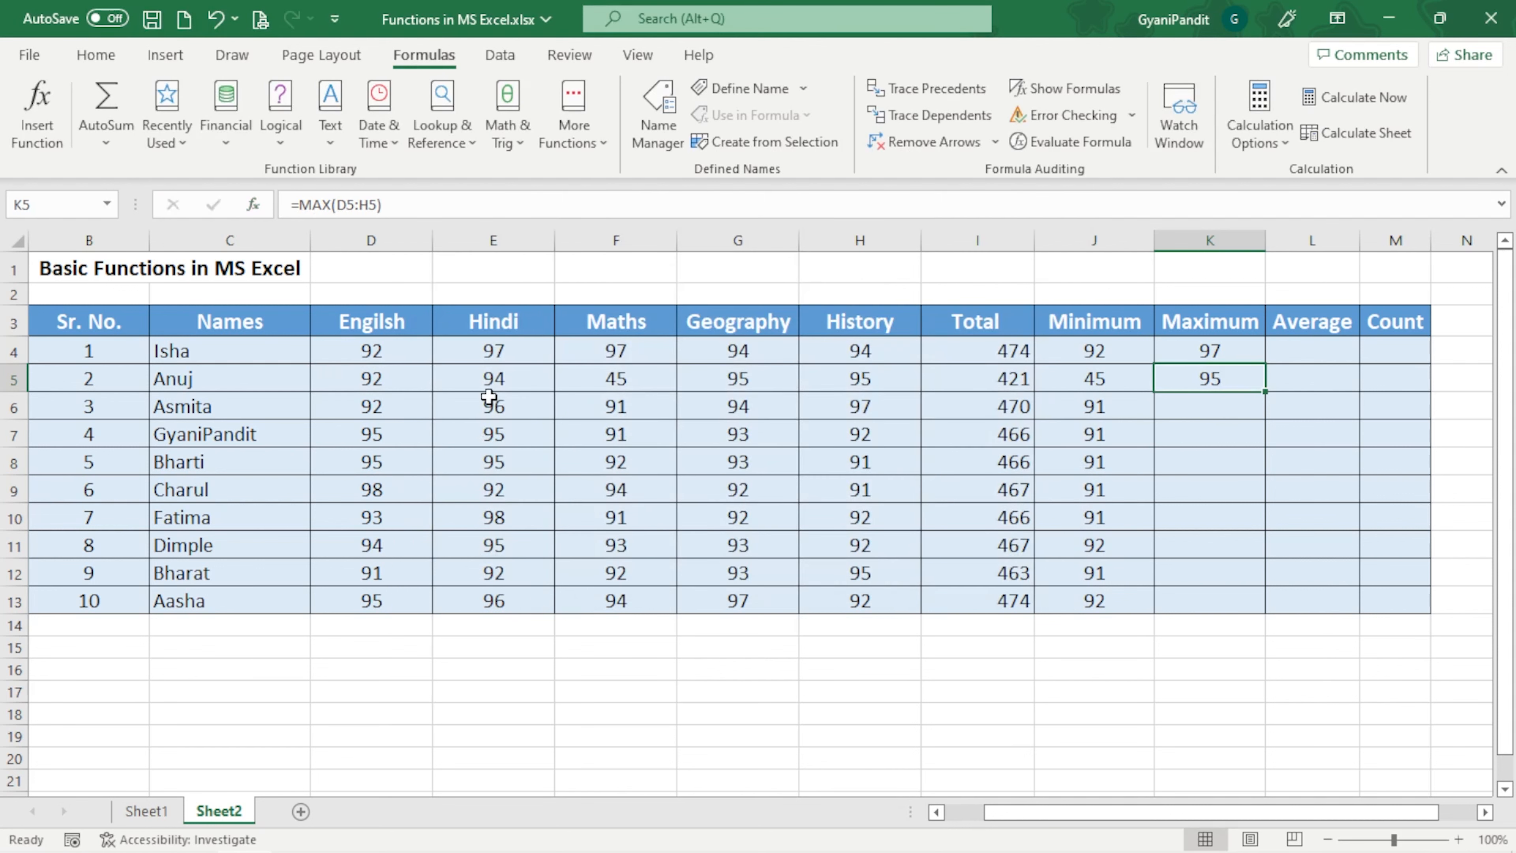
drag(413, 383, 853, 382)
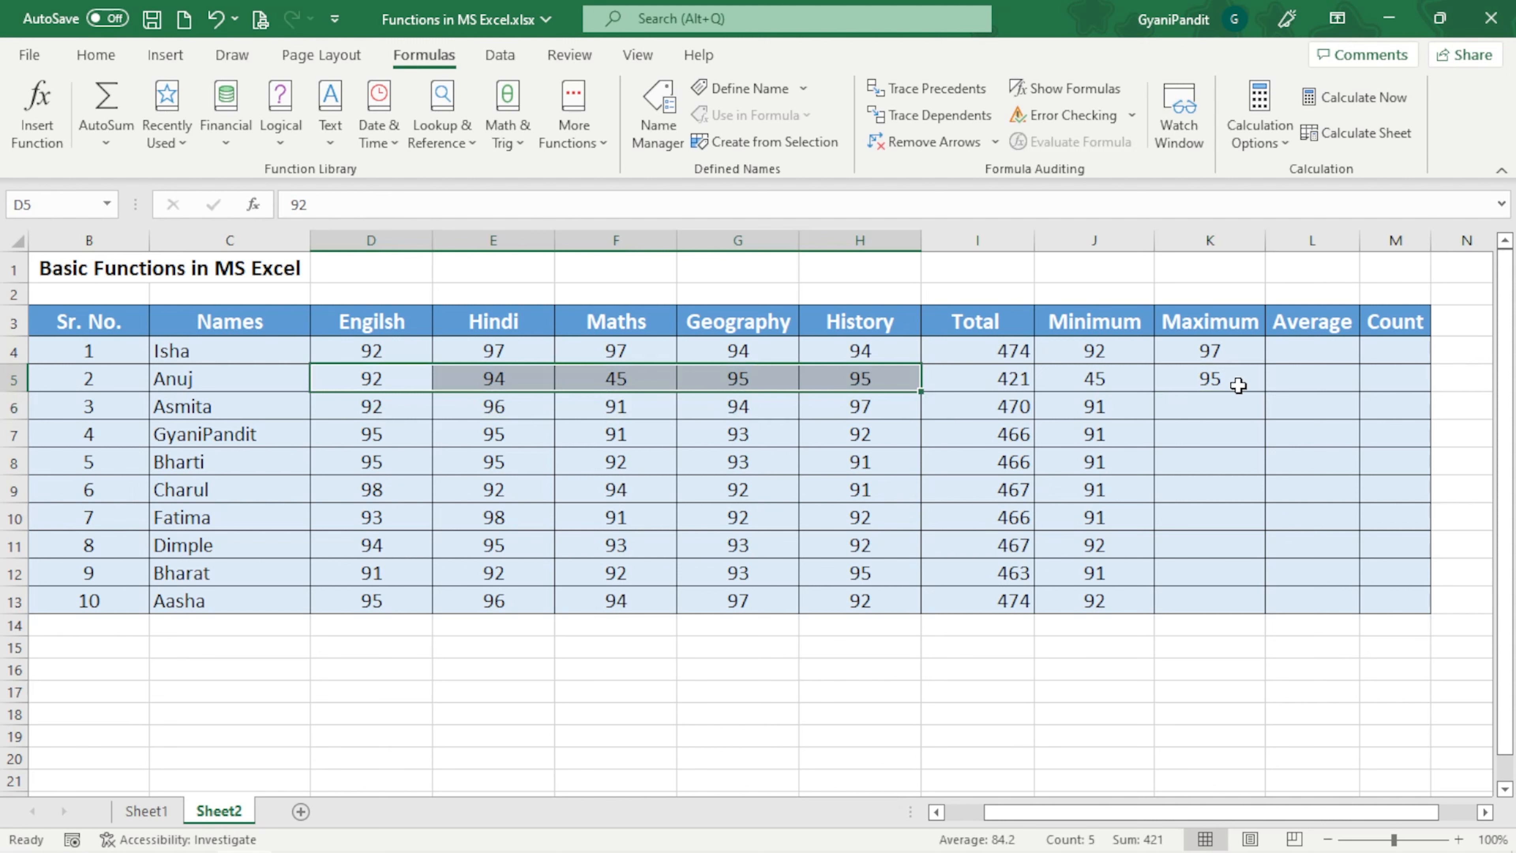
Insert AutoSum's Max function in cell K6 over the marks D6:H6, and check it against that row
click(1241, 404)
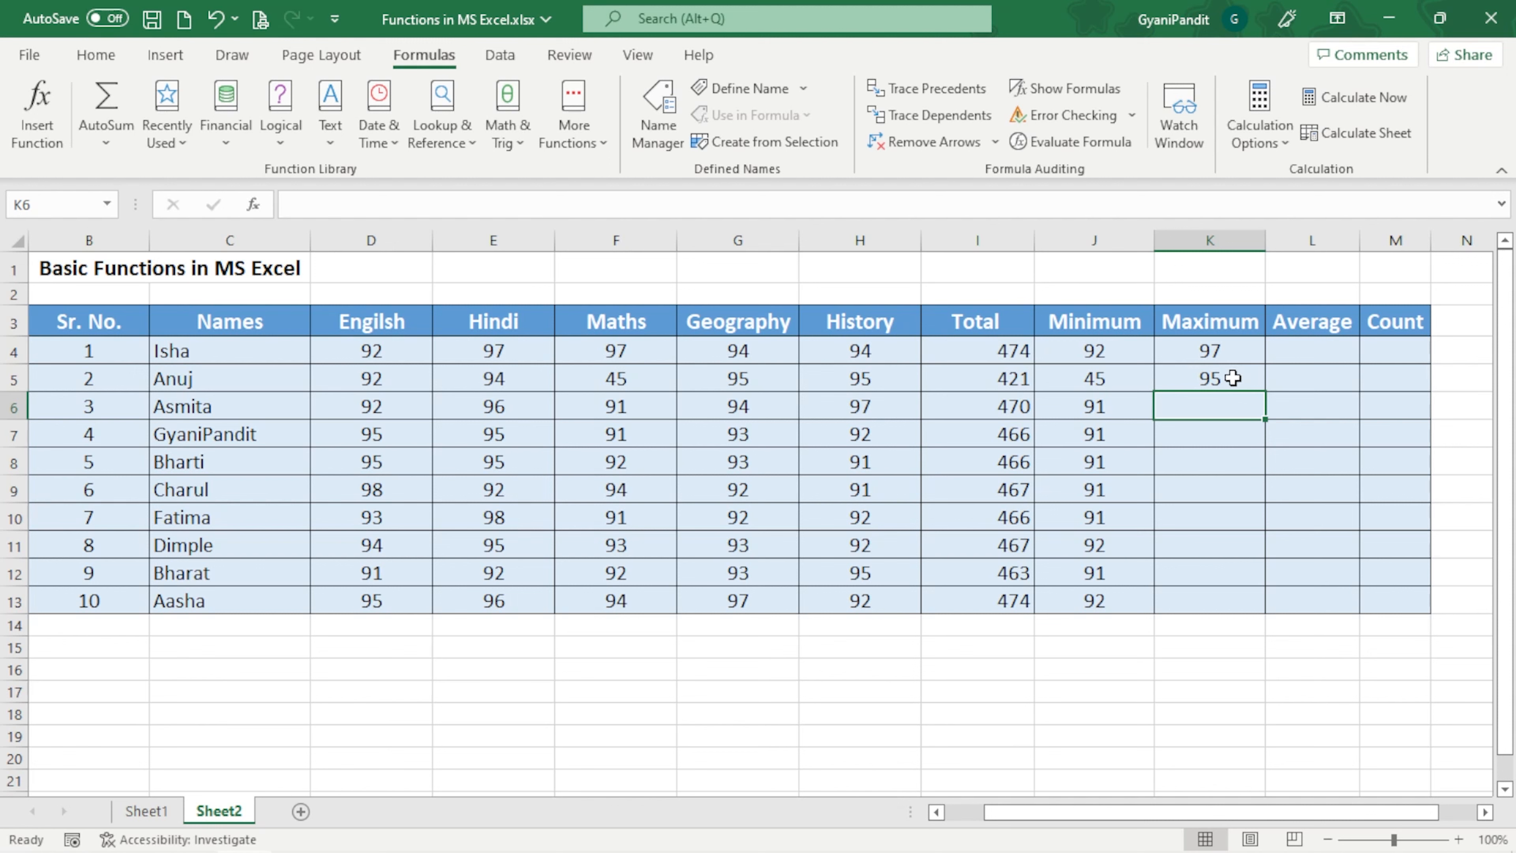
click(123, 139)
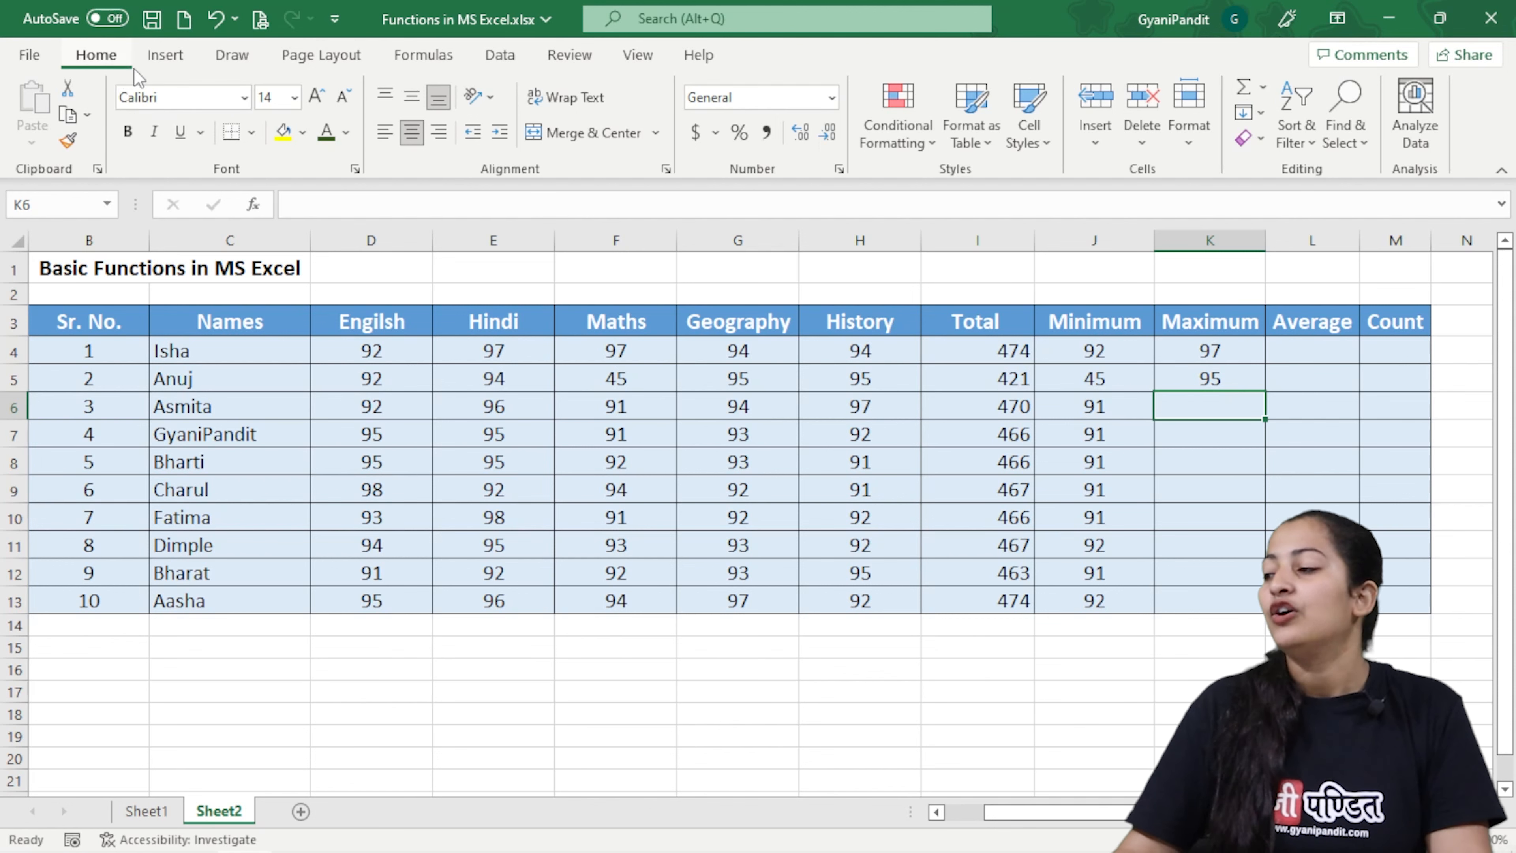
click(1259, 87)
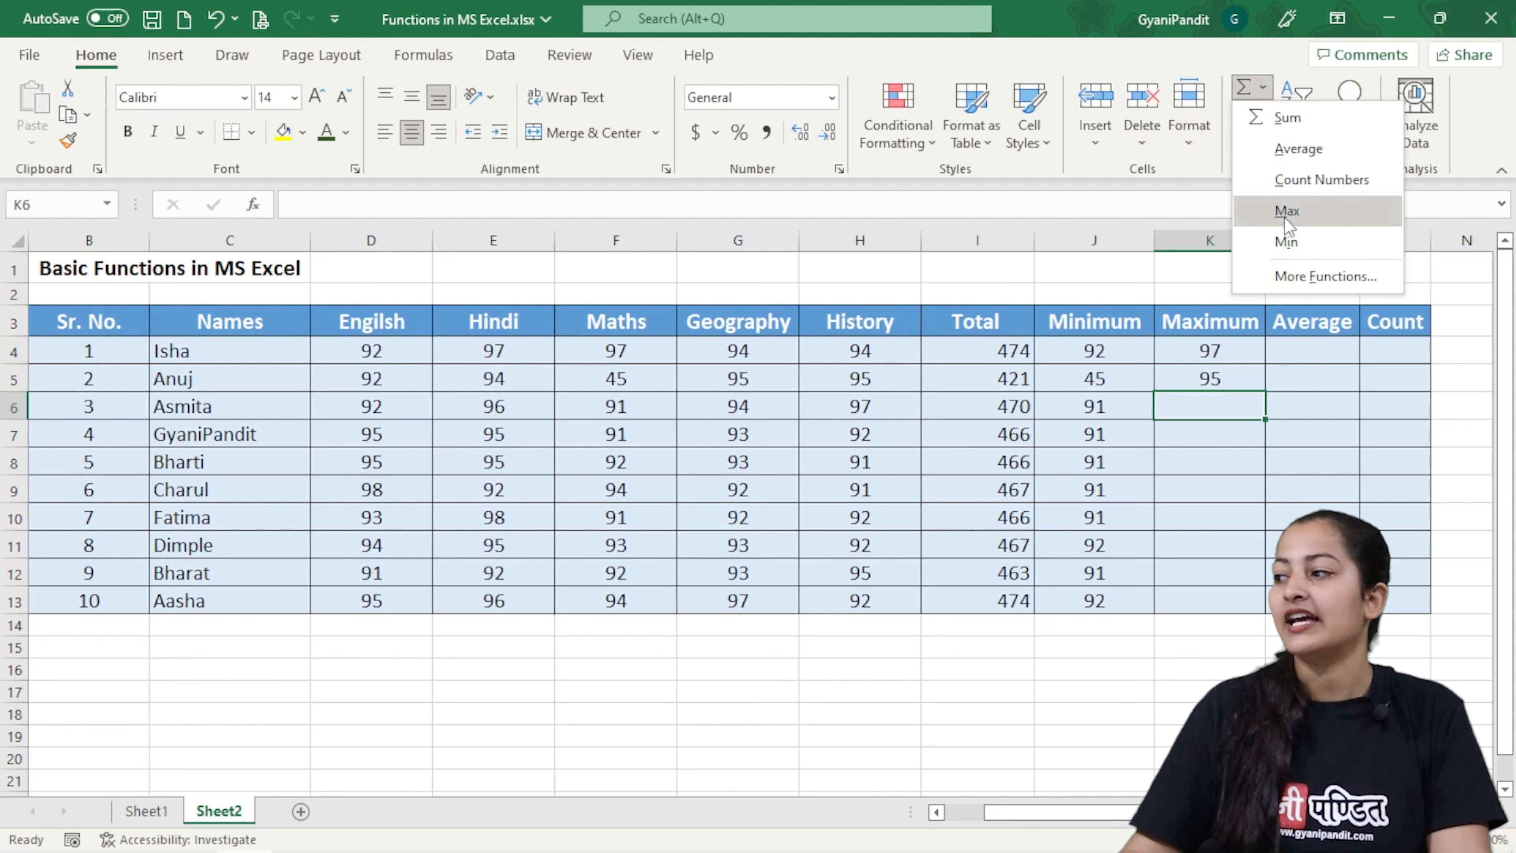
click(1314, 215)
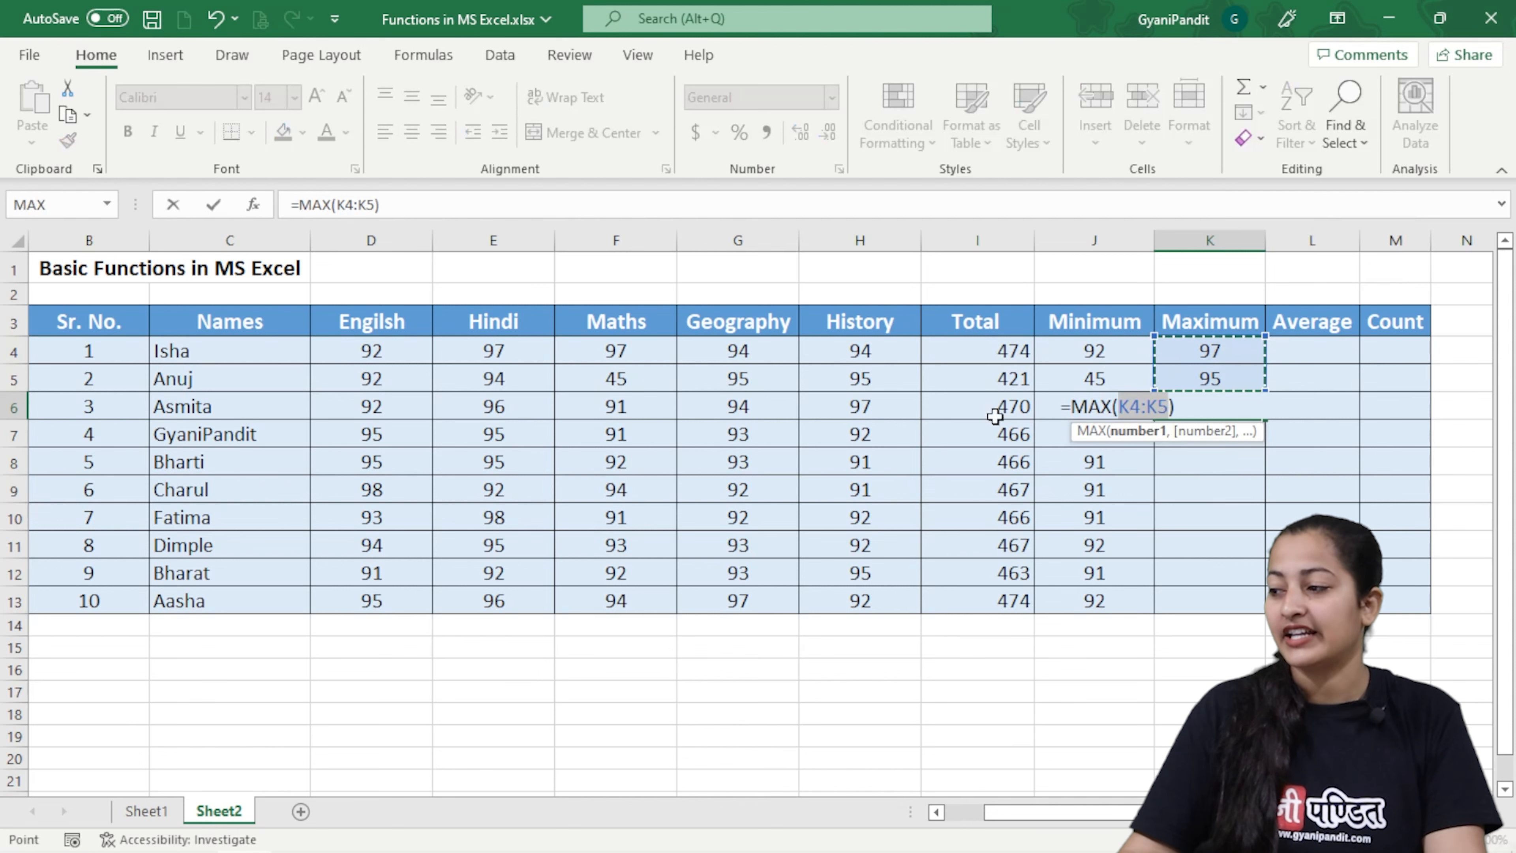
drag(372, 410, 848, 412)
key(Return)
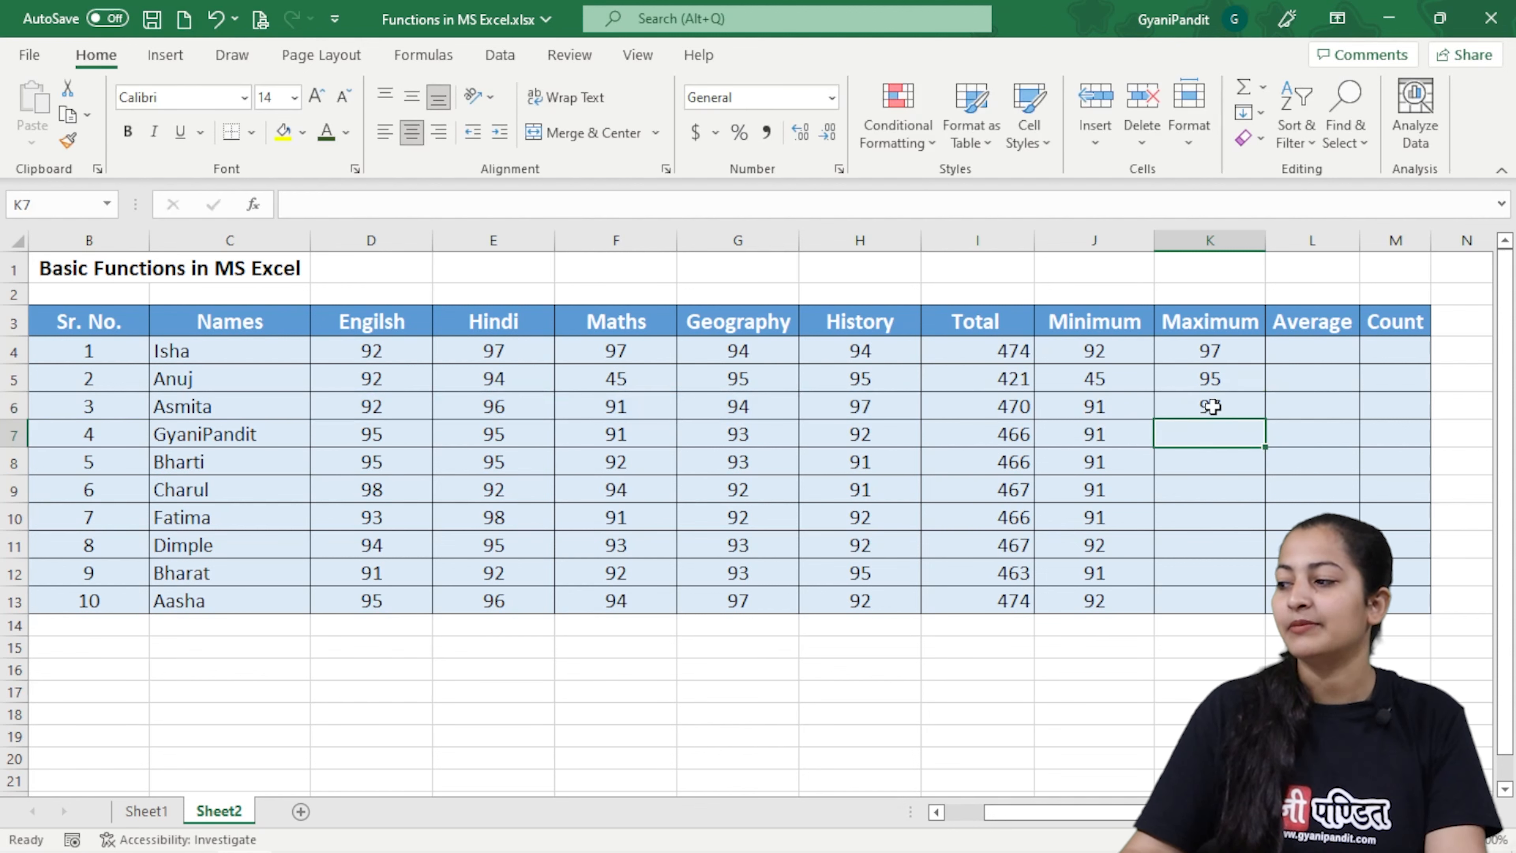
drag(421, 412, 856, 407)
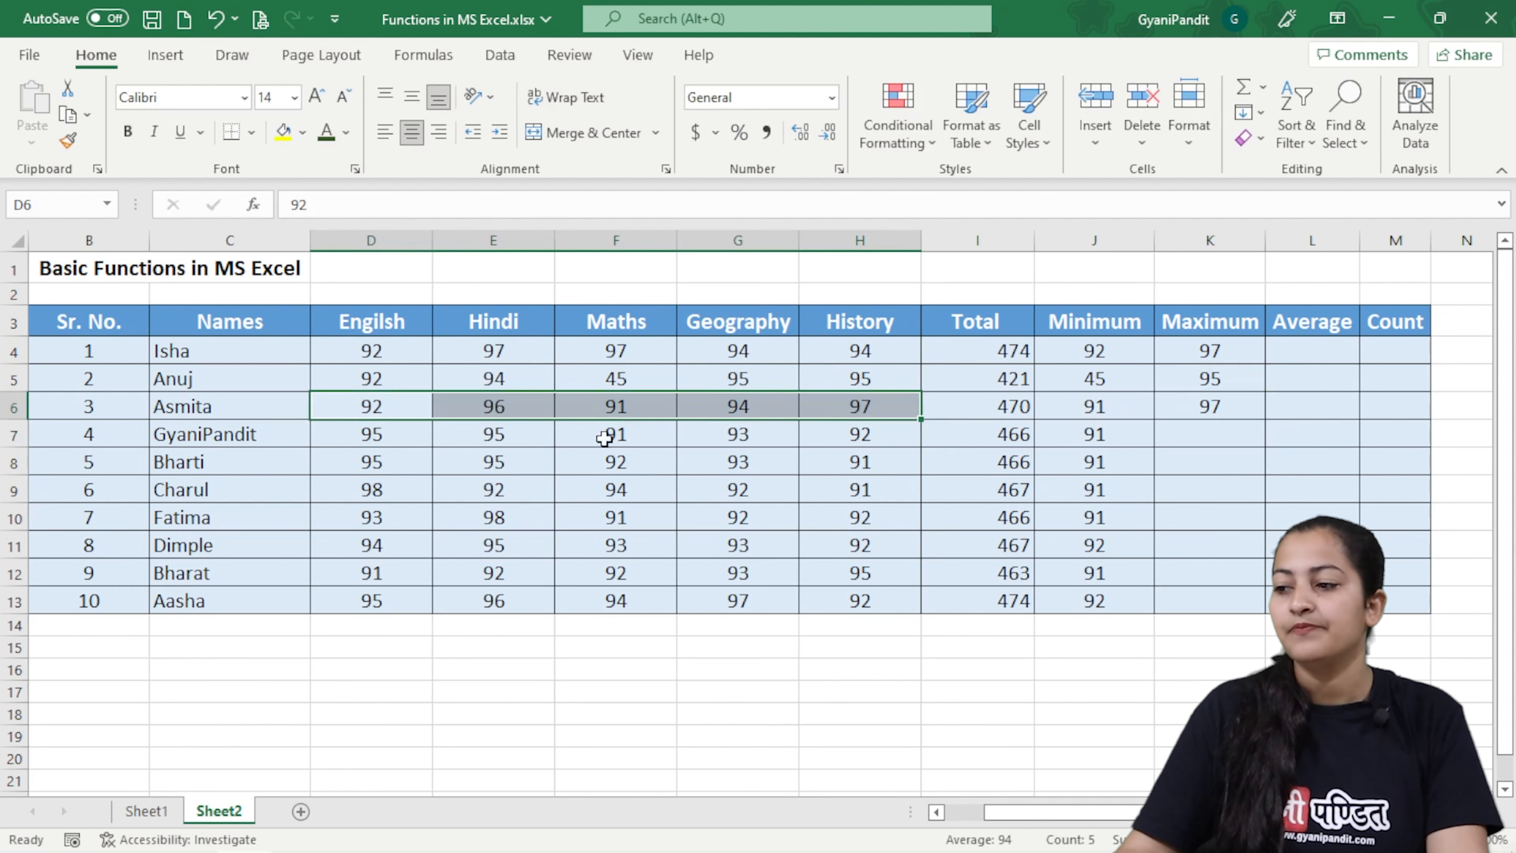
Fill the MAX formula from K6 down through K13 and check the copied formulas in K11 and K9
click(1247, 407)
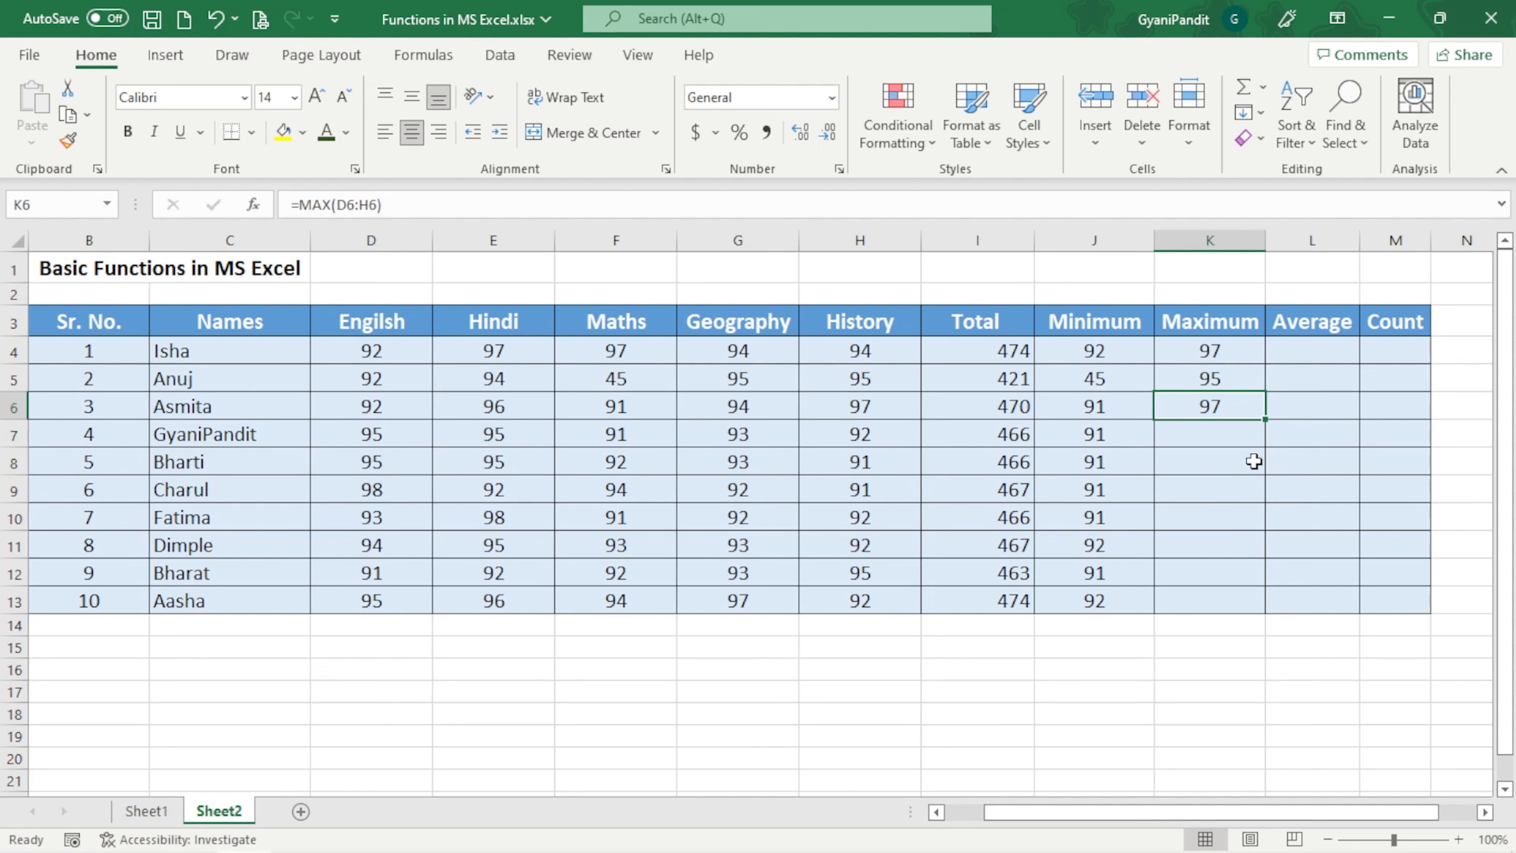
drag(1242, 436, 1241, 600)
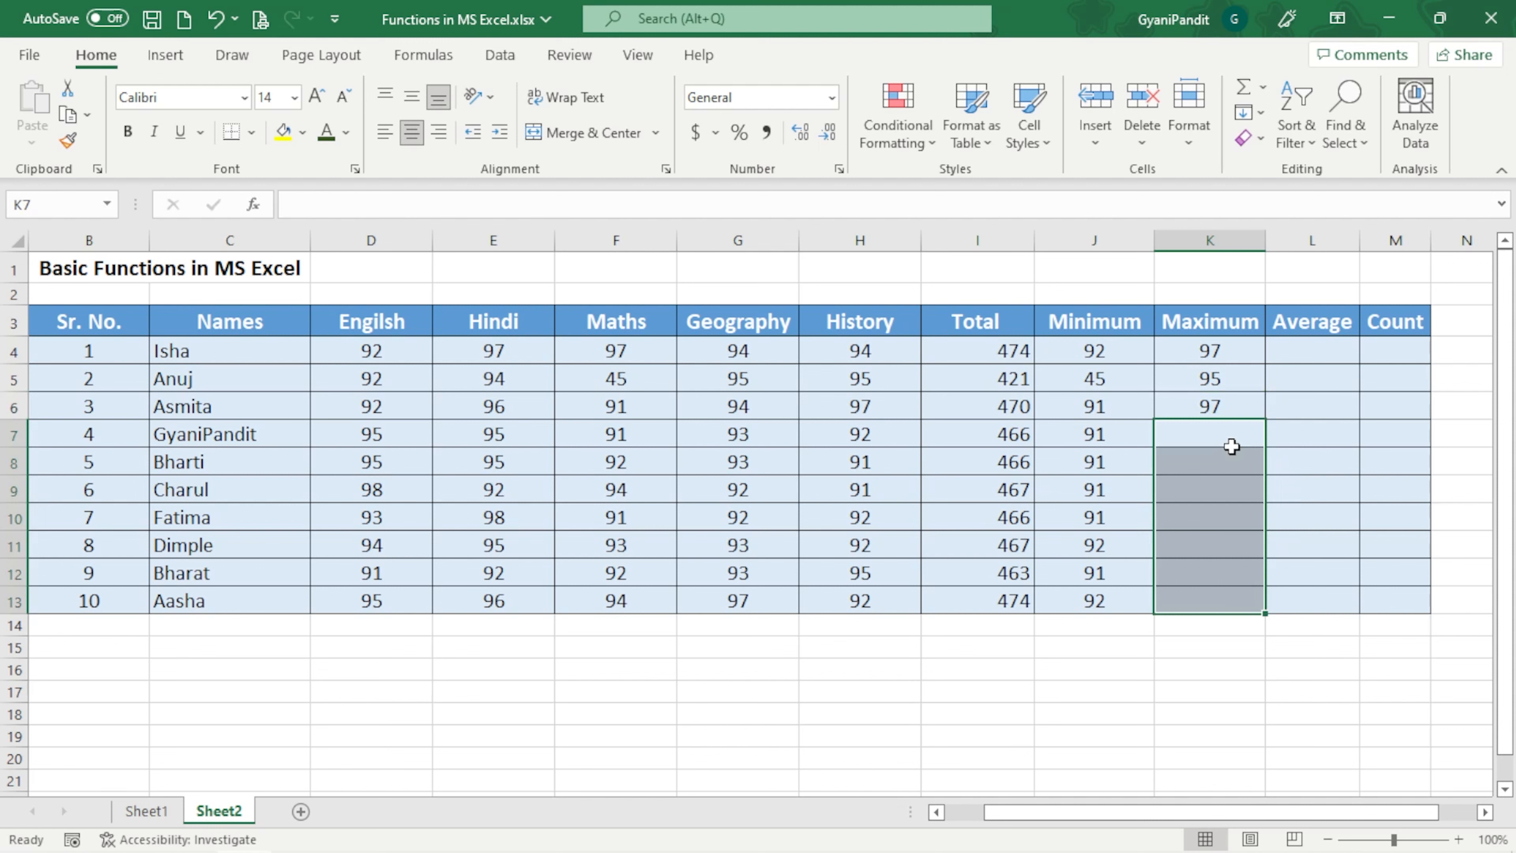
click(1221, 403)
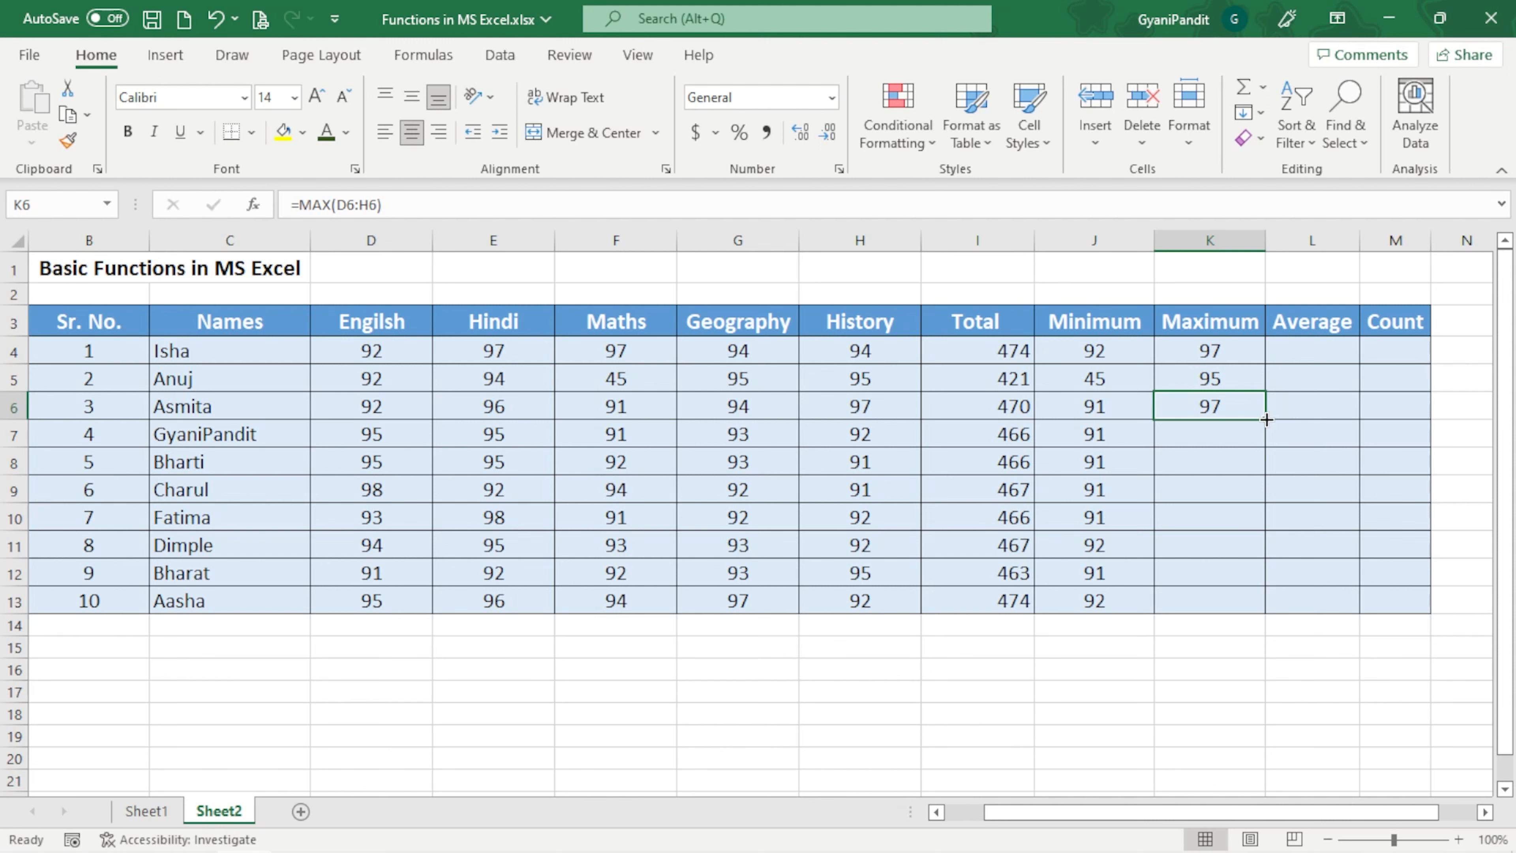
drag(1266, 419, 1252, 608)
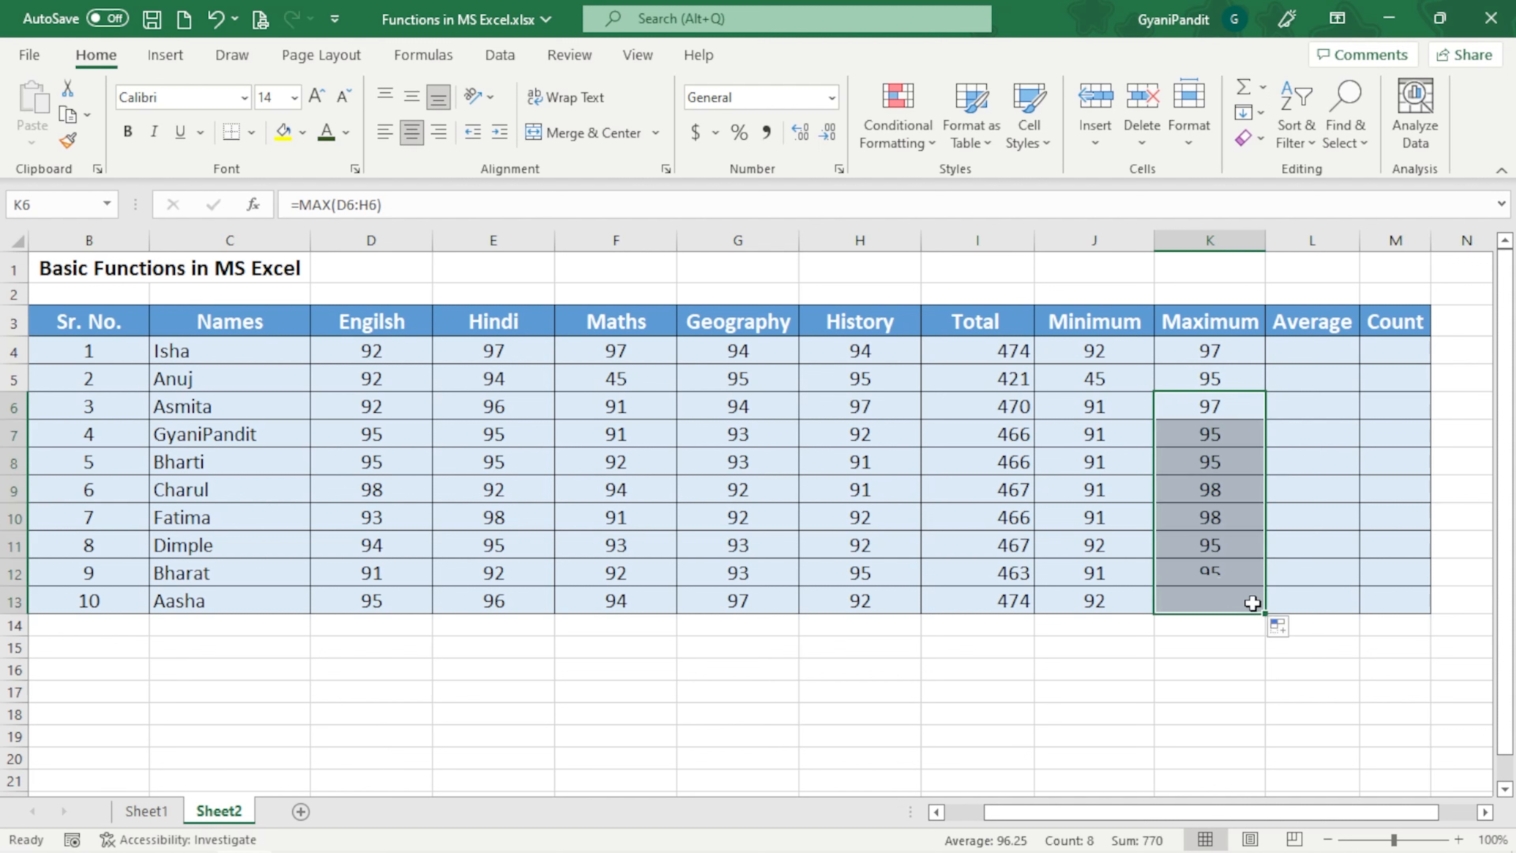
click(1221, 634)
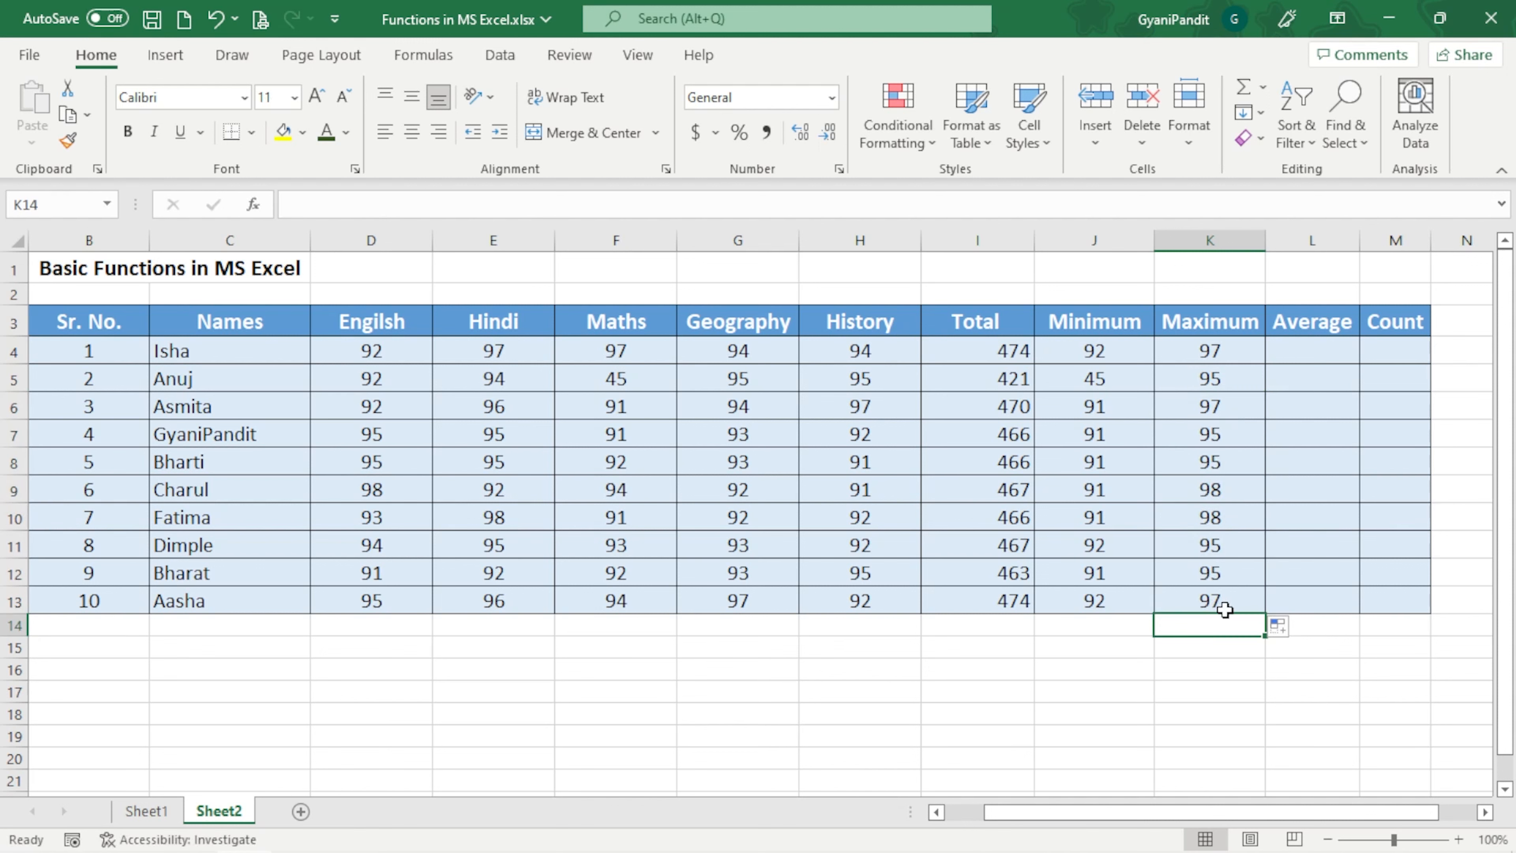
click(1238, 546)
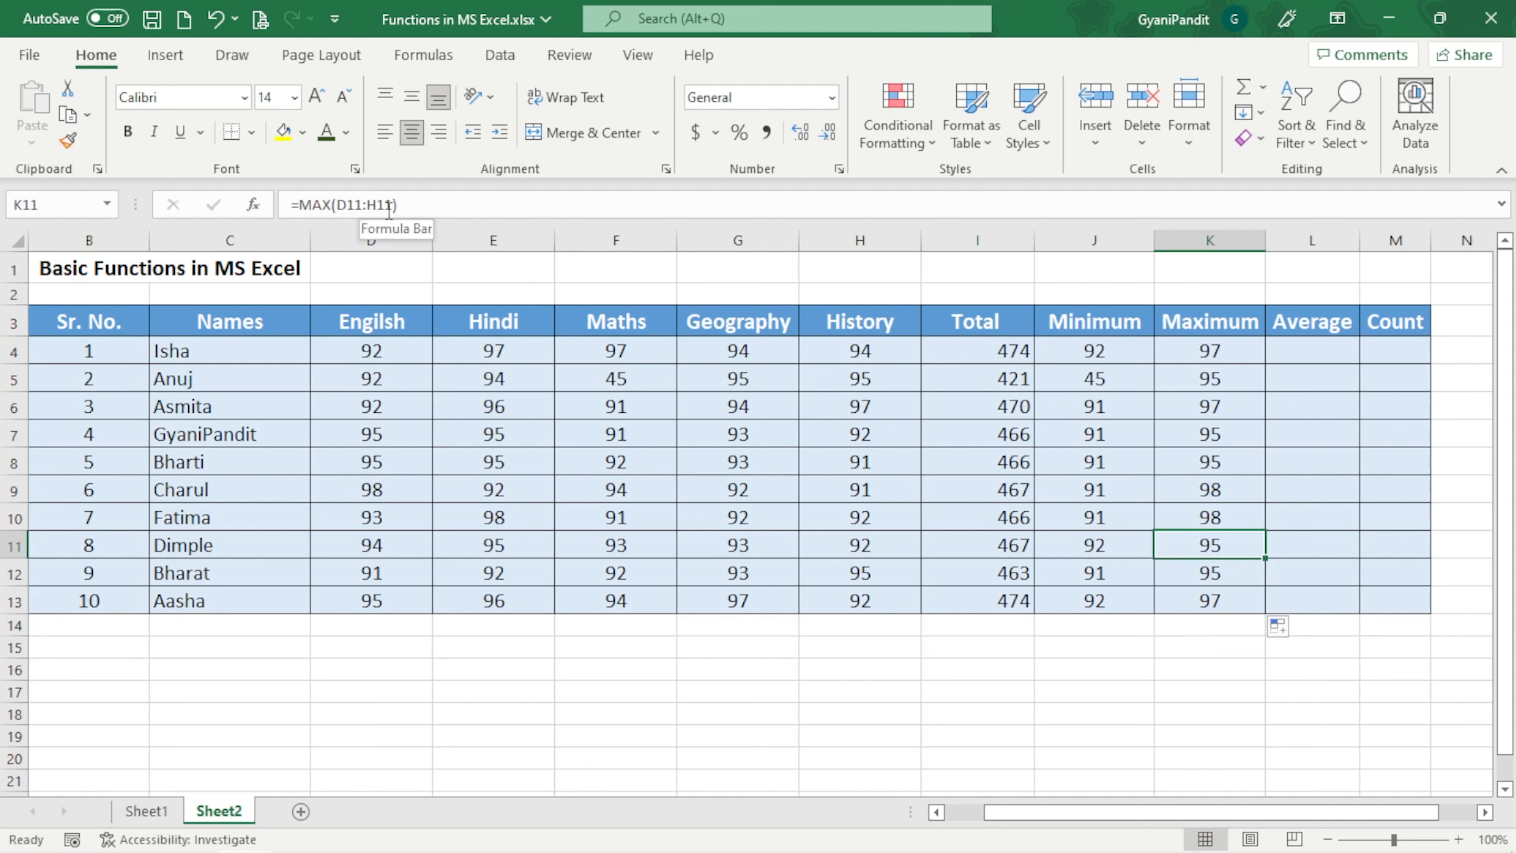
click(1239, 490)
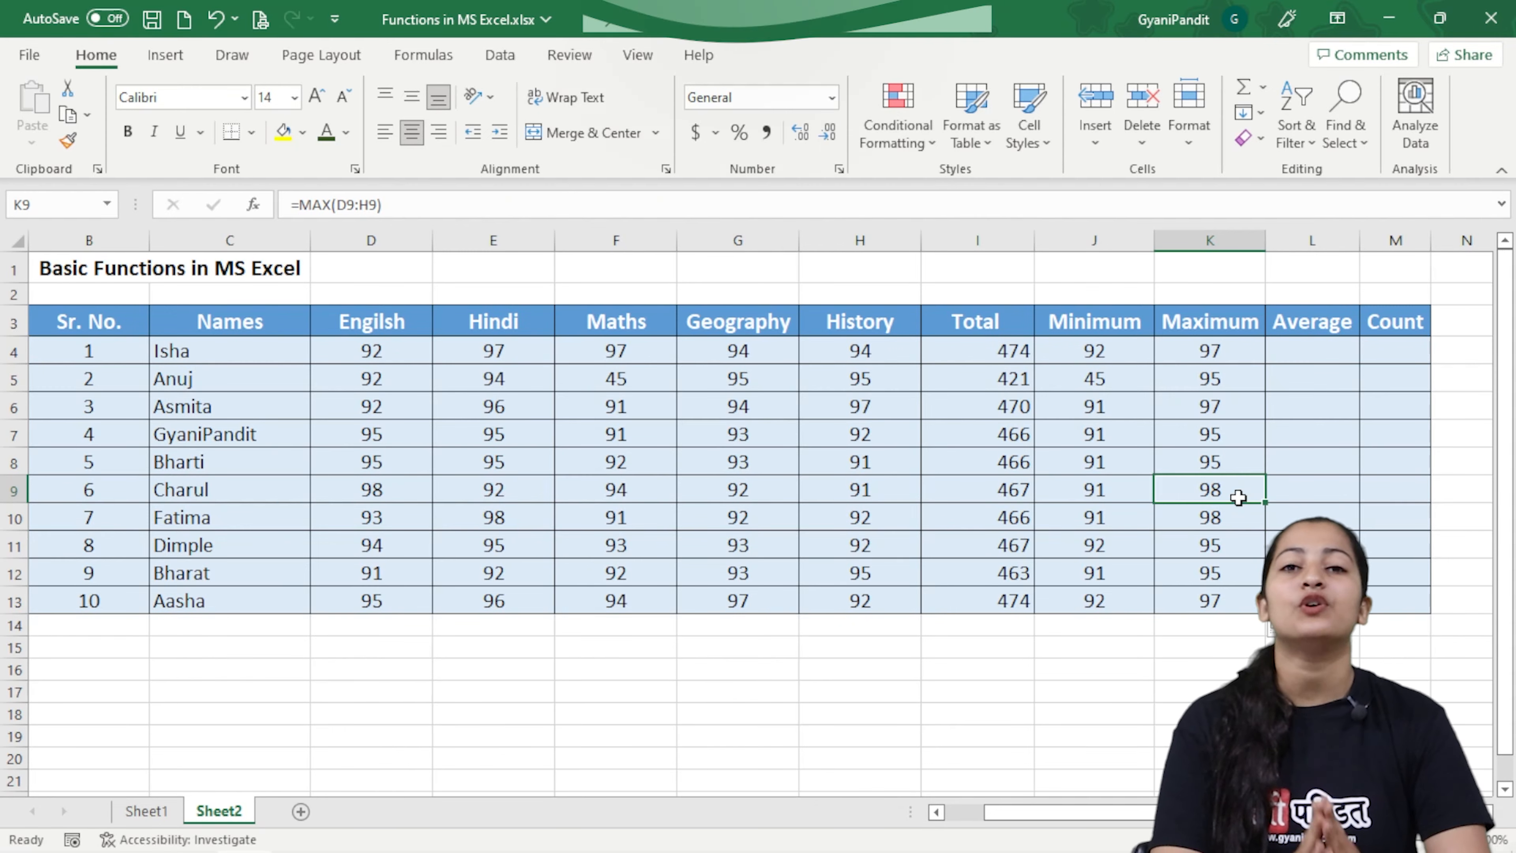